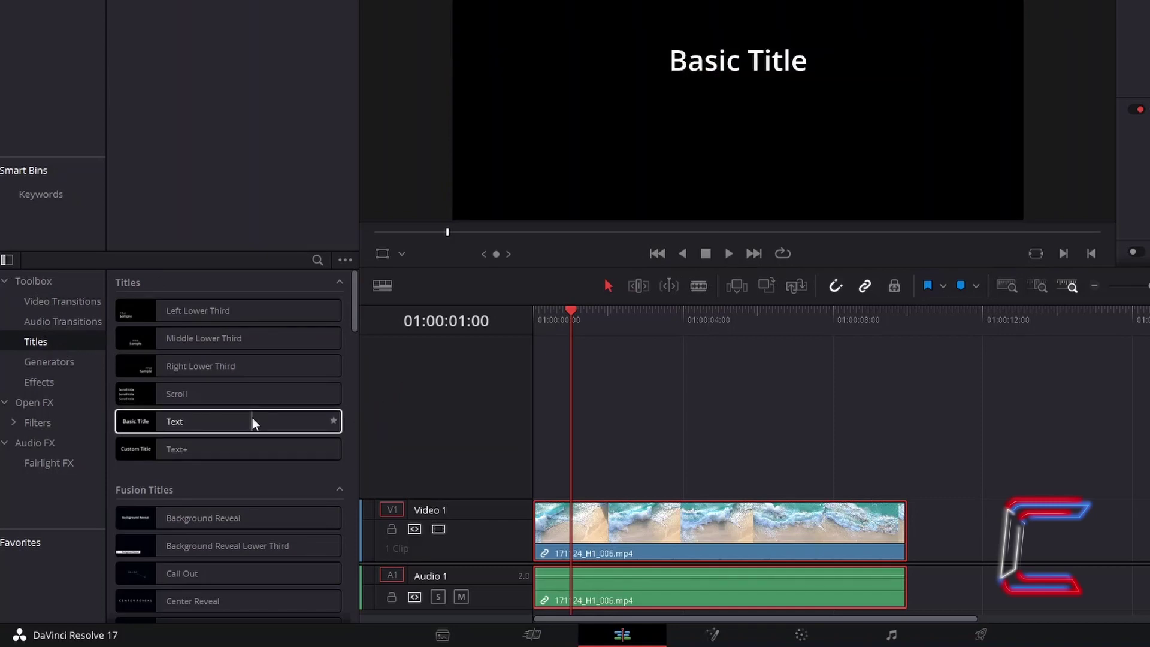
# Add a Text title on Video 2 at 01:00:01:00 above the beach clip and extend its duration to 08:00
pyautogui.moveTo(253, 419); pyautogui.dragTo(576, 467)
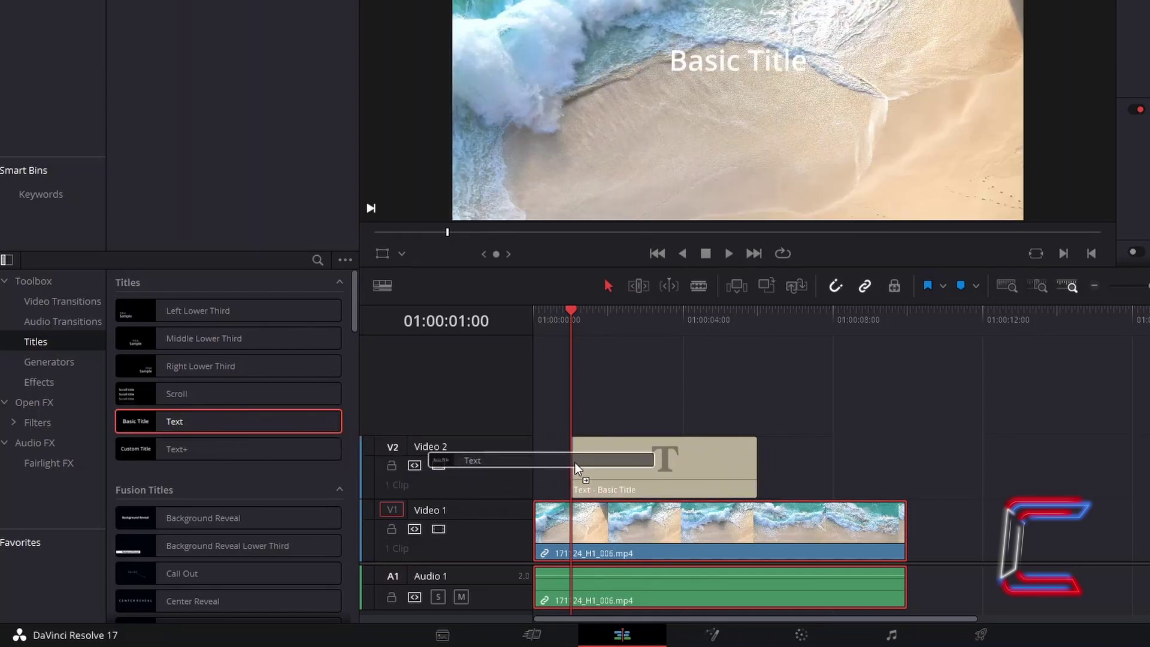
pyautogui.moveTo(574, 462); pyautogui.dragTo(574, 462)
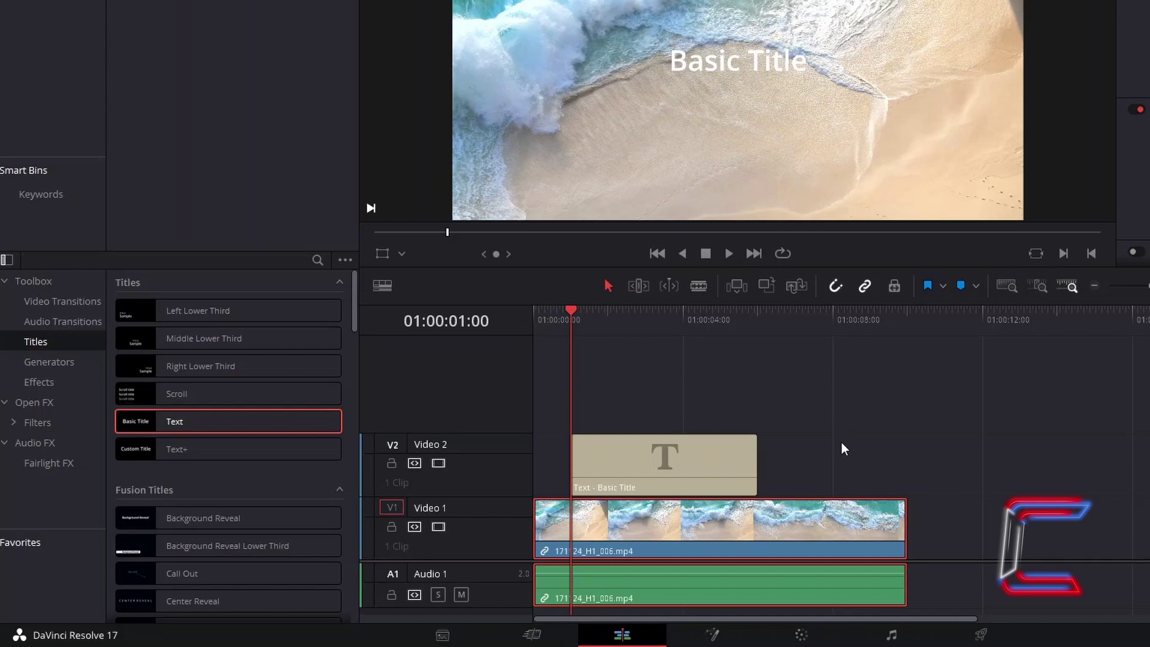
pyautogui.moveTo(758, 465); pyautogui.dragTo(865, 460)
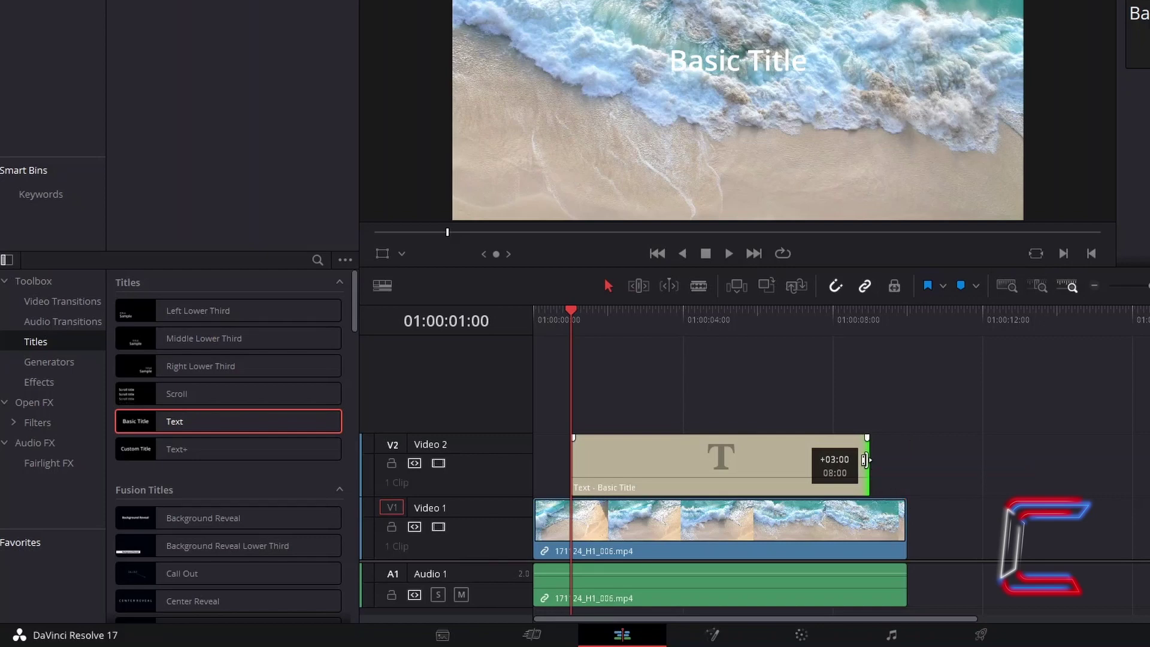
pyautogui.moveTo(866, 461); pyautogui.dragTo(866, 461)
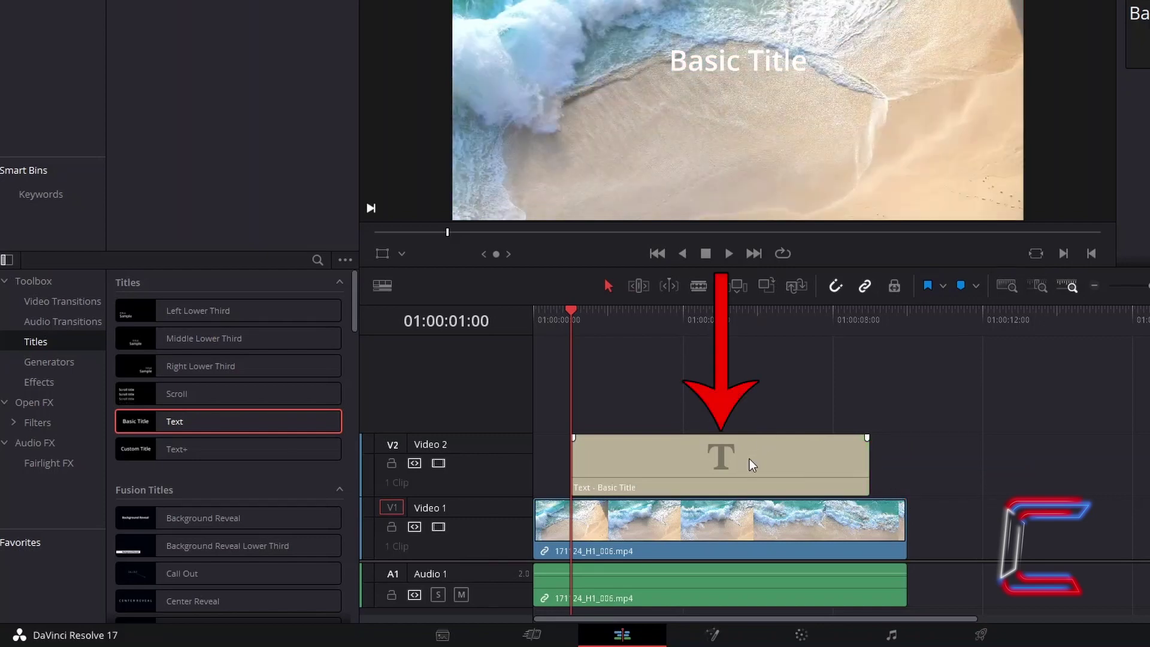
# Clear the default wording from the Video 2 title's Rich Text so it contains no text
pyautogui.click(750, 459)
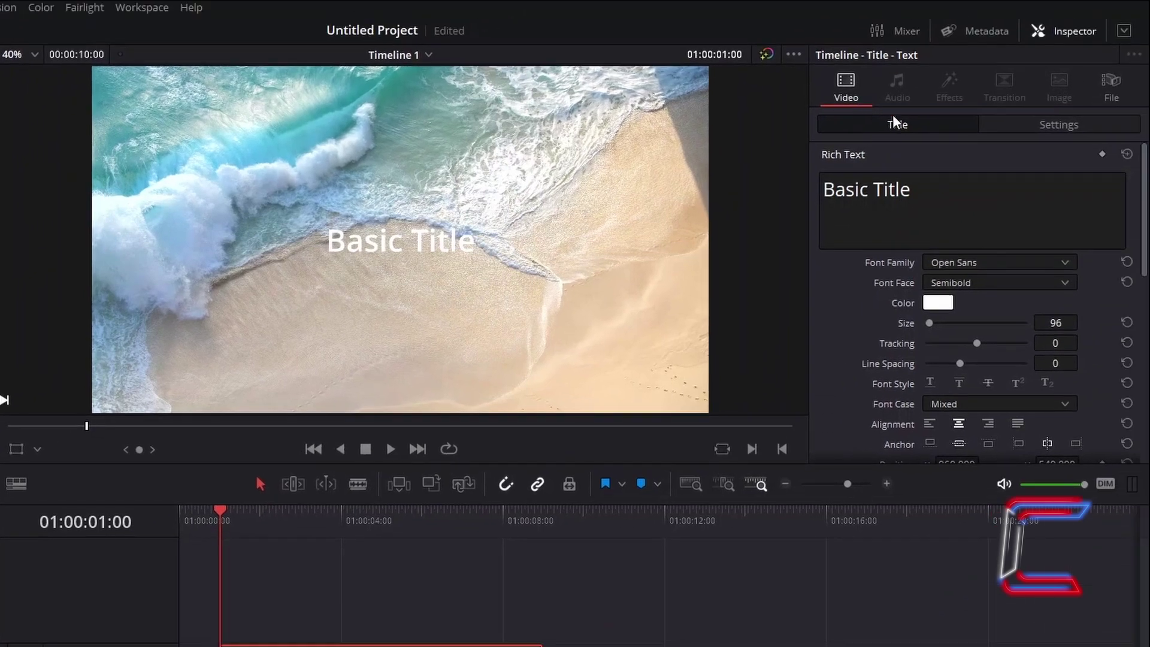
pyautogui.tripleClick(923, 196)
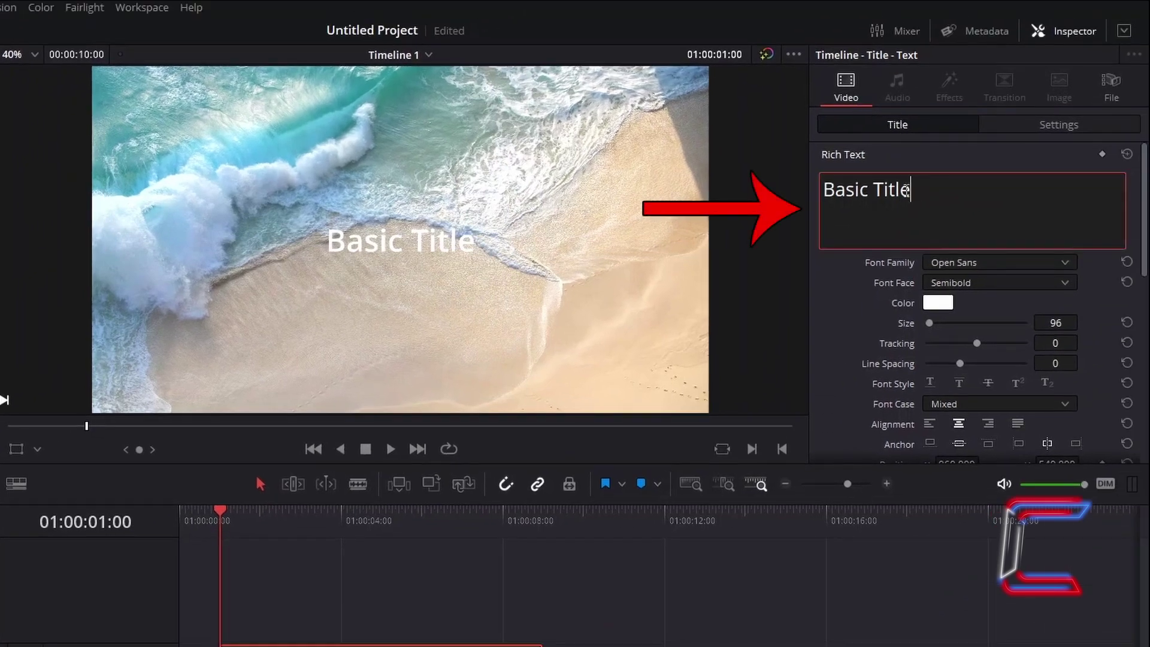
pyautogui.press('BackSpace')
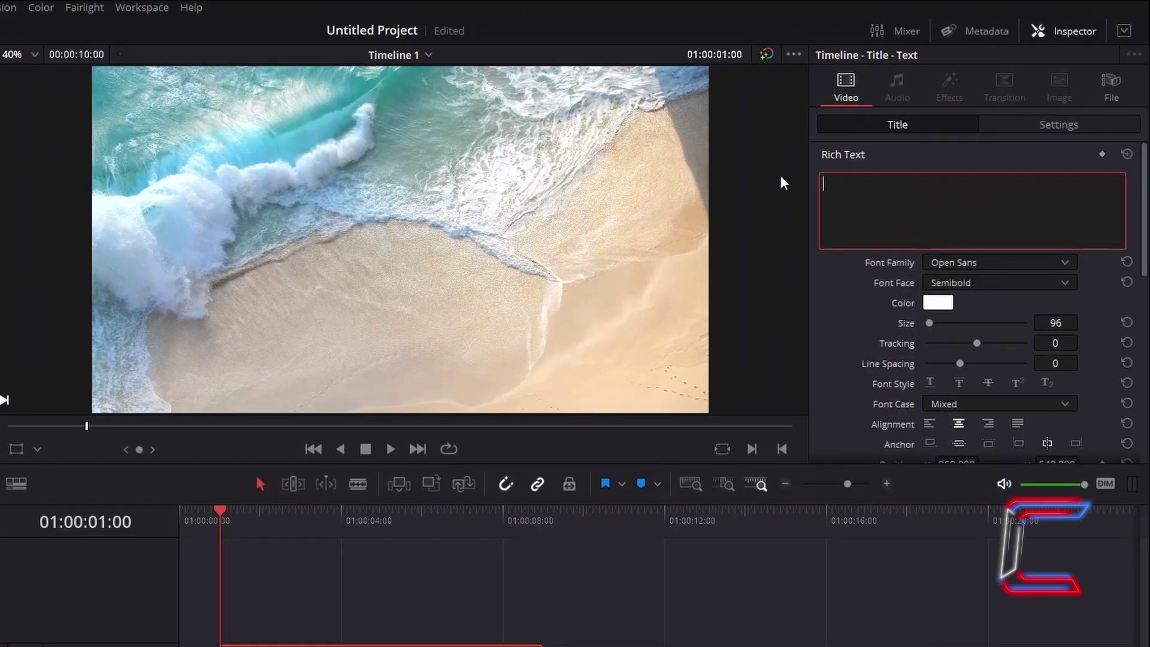
# Keyframe the title's background height at 0.000 at 01:00:01:00 and raise it to 0.350 at 01:00:01:12
pyautogui.scroll(-10, 858, 290)
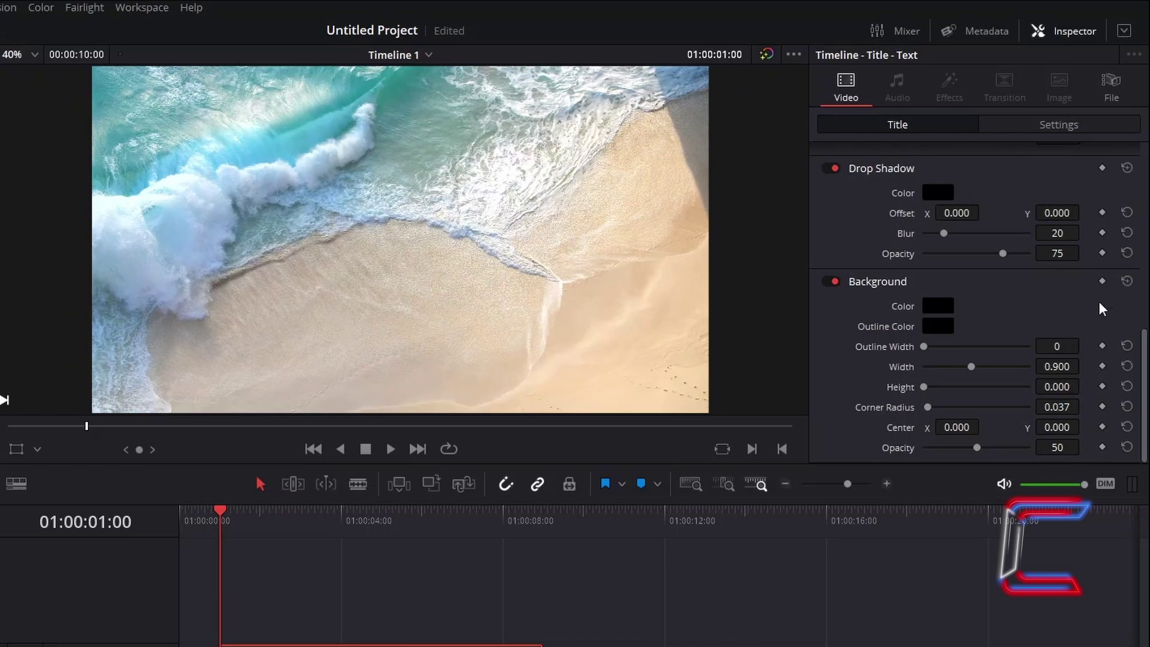
pyautogui.click(1103, 387)
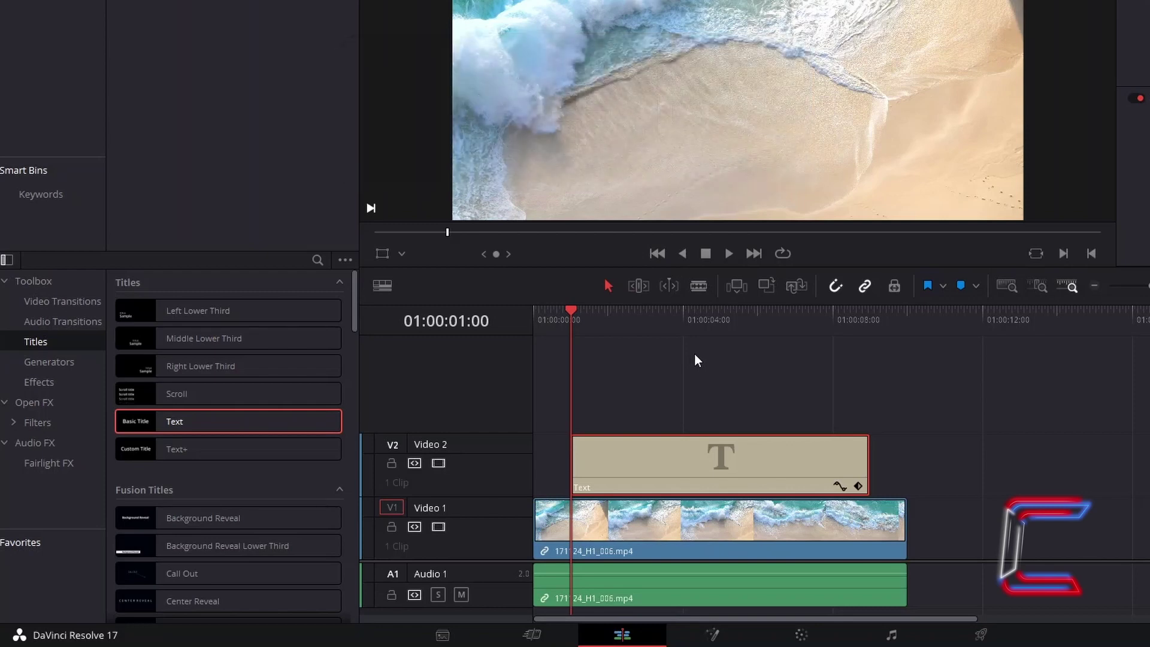
pyautogui.hotkey('k', 'l')
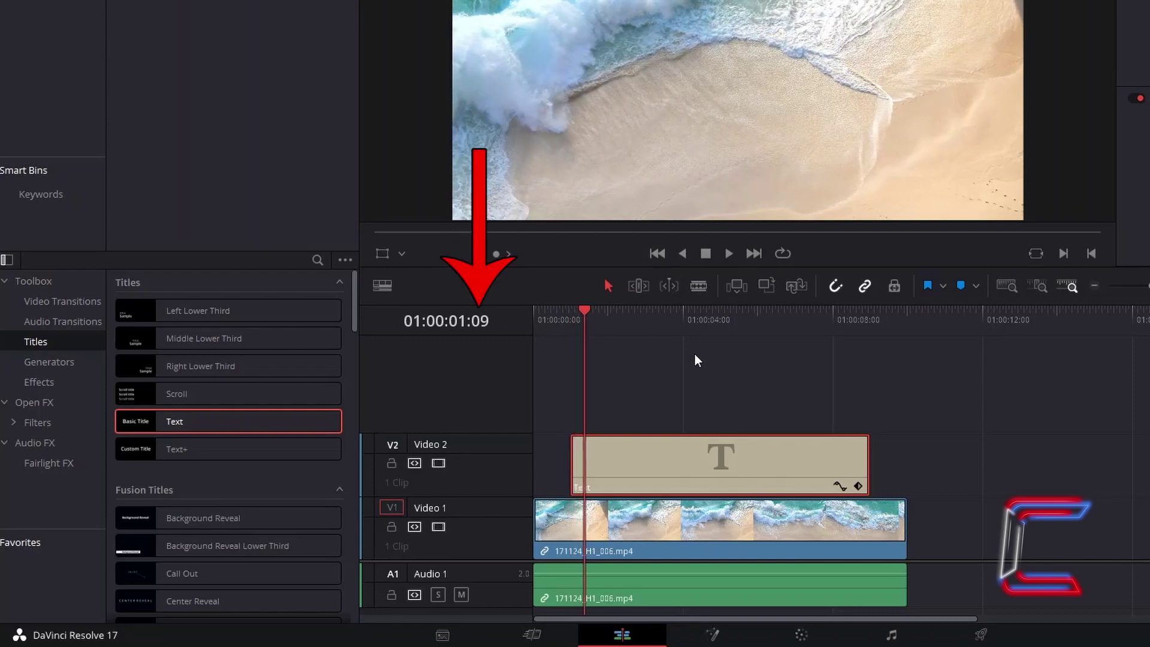
pyautogui.hotkey('k', 'j')
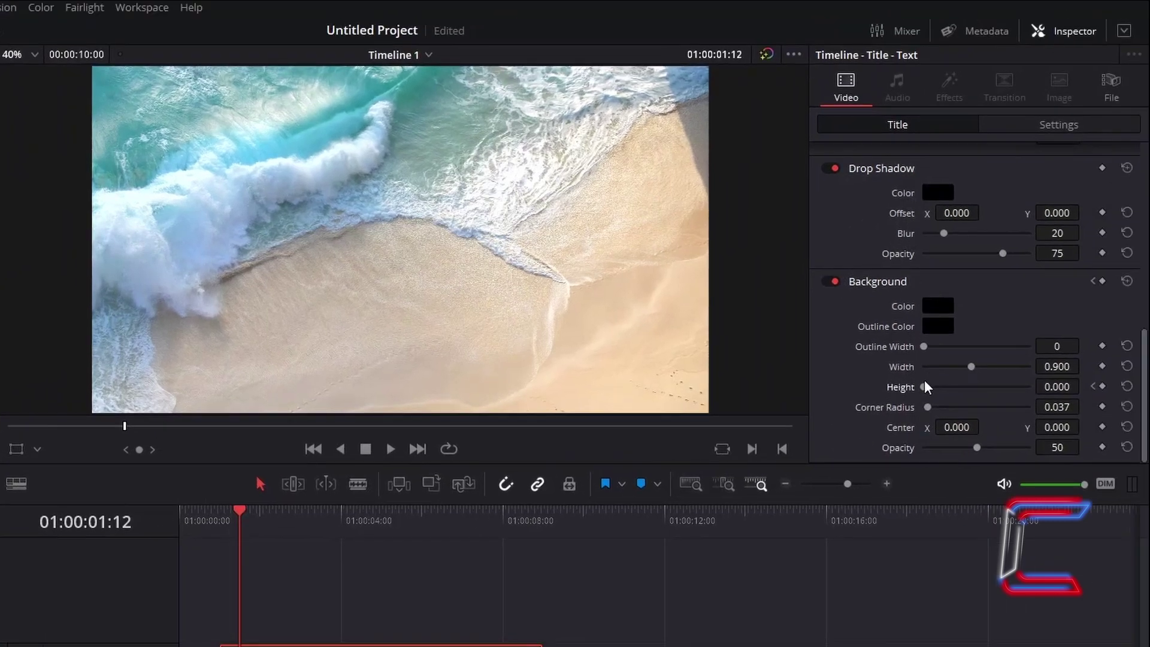
pyautogui.moveTo(924, 386); pyautogui.dragTo(941, 388)
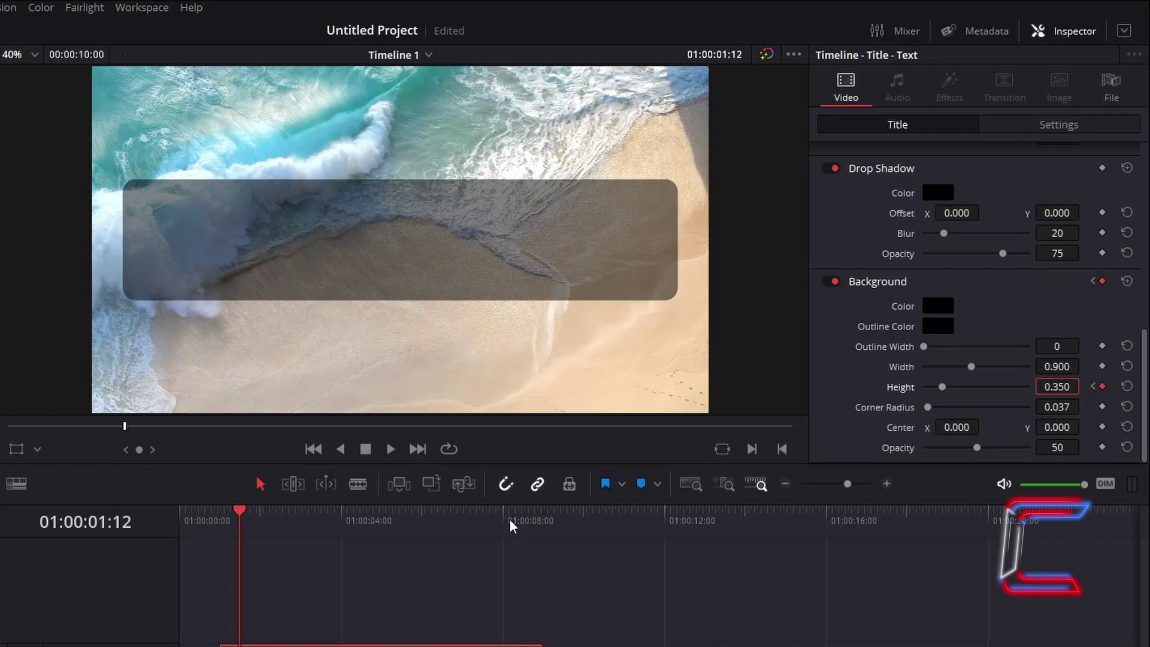
# Keyframe the background height at 0.350 at 01:00:08:13, and reduce it to 0 at 01:00:09:00
pyautogui.moveTo(279, 520); pyautogui.dragTo(506, 513)
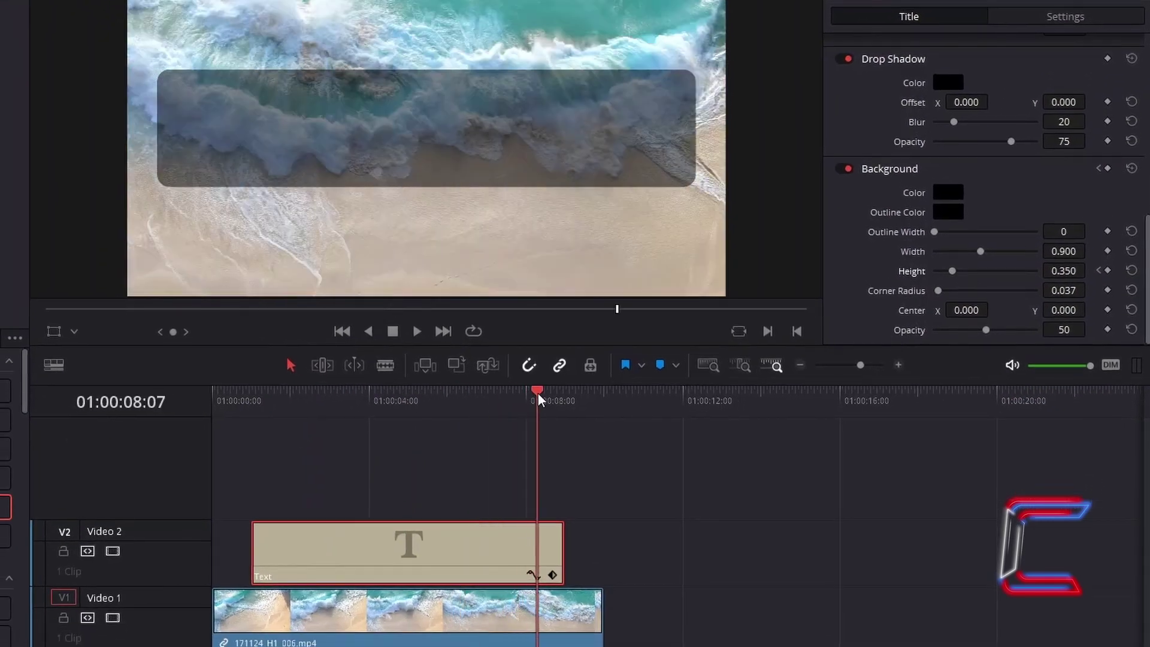
pyautogui.moveTo(538, 393); pyautogui.dragTo(548, 395)
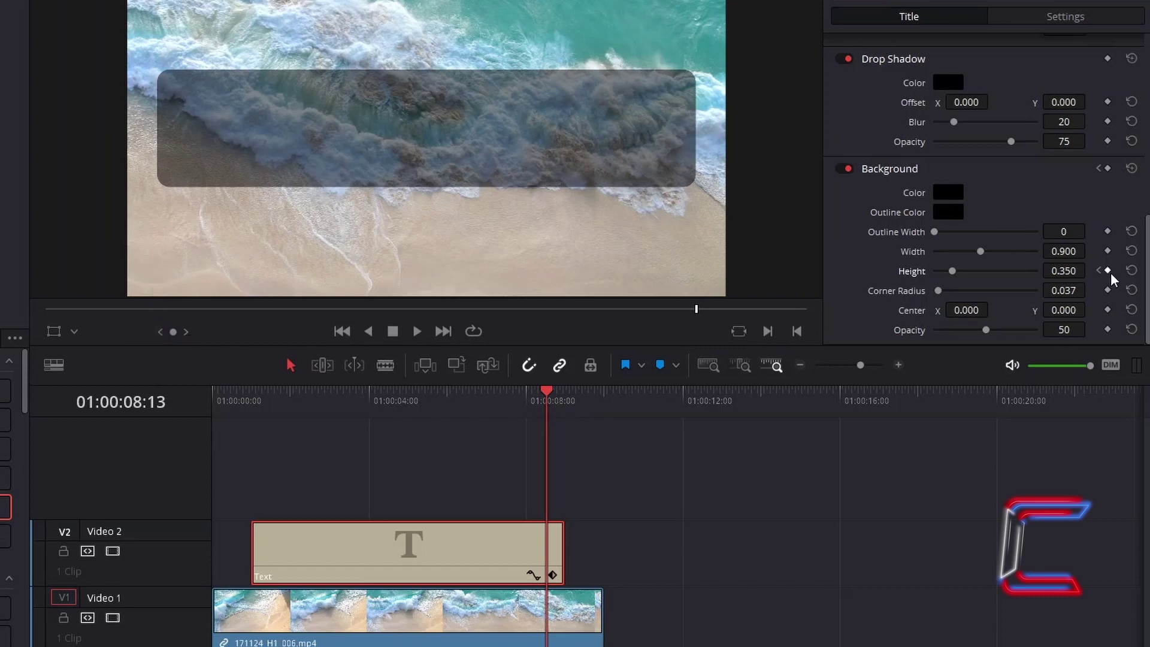
pyautogui.moveTo(547, 393); pyautogui.dragTo(564, 393)
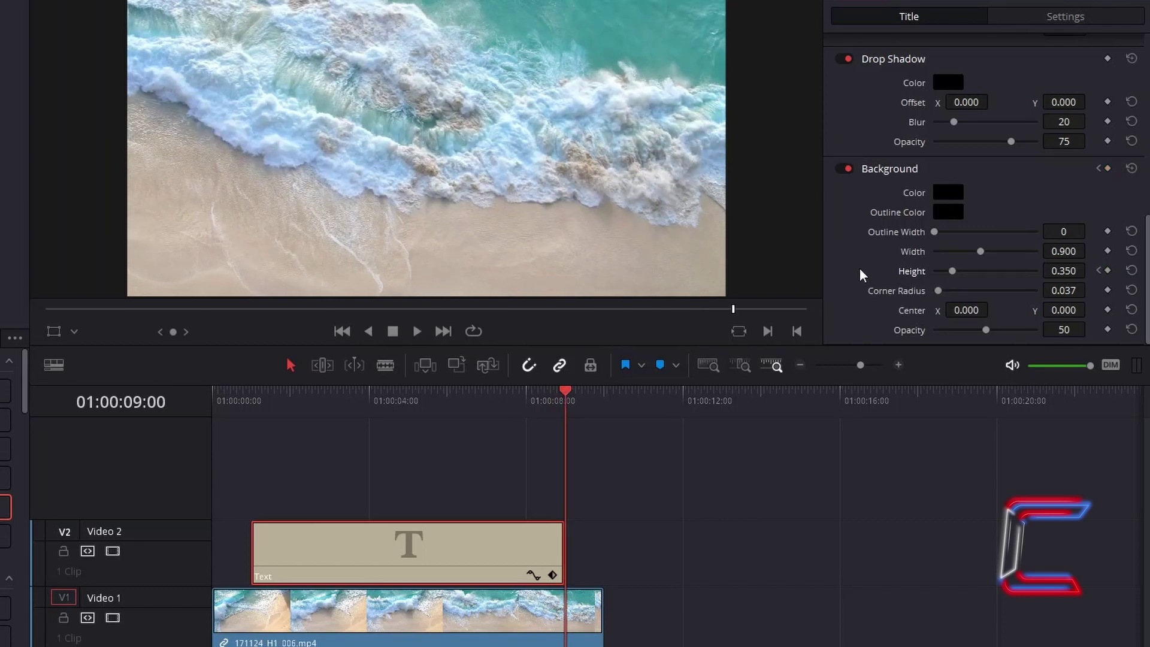
pyautogui.moveTo(954, 271); pyautogui.dragTo(922, 271)
# Duplicate the text clip onto Video 3 and trim about half a second off each end, starting it at 01:00:01:12
pyautogui.click(1099, 271)
pyautogui.click(1099, 271)
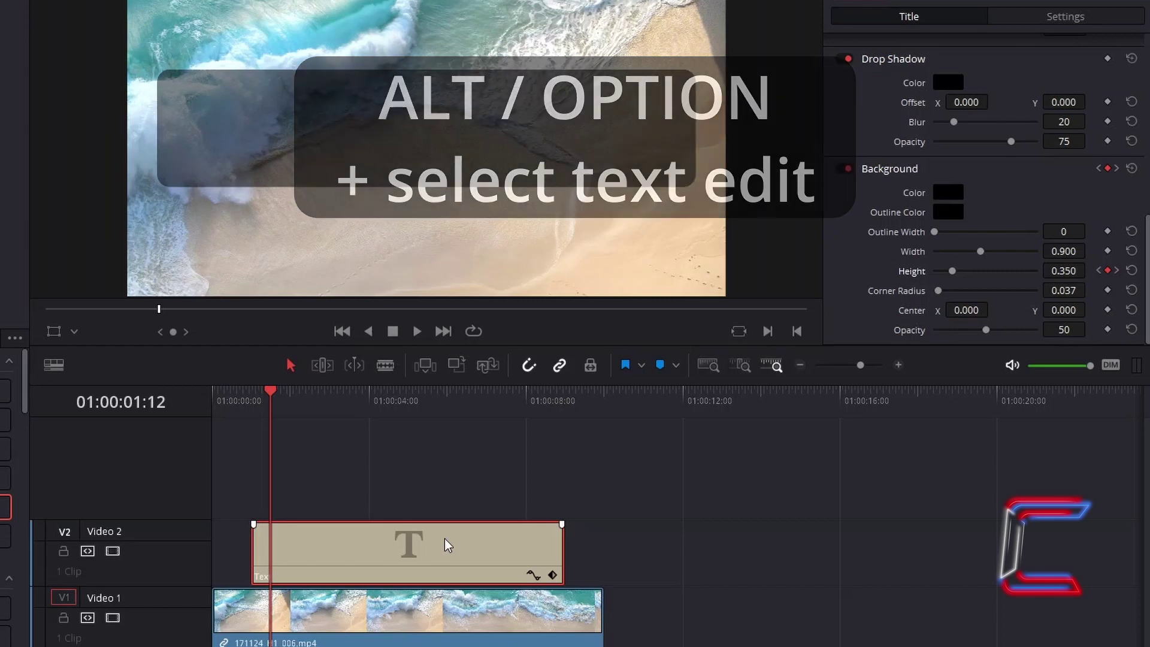
pyautogui.moveTo(445, 538); pyautogui.dragTo(452, 509)
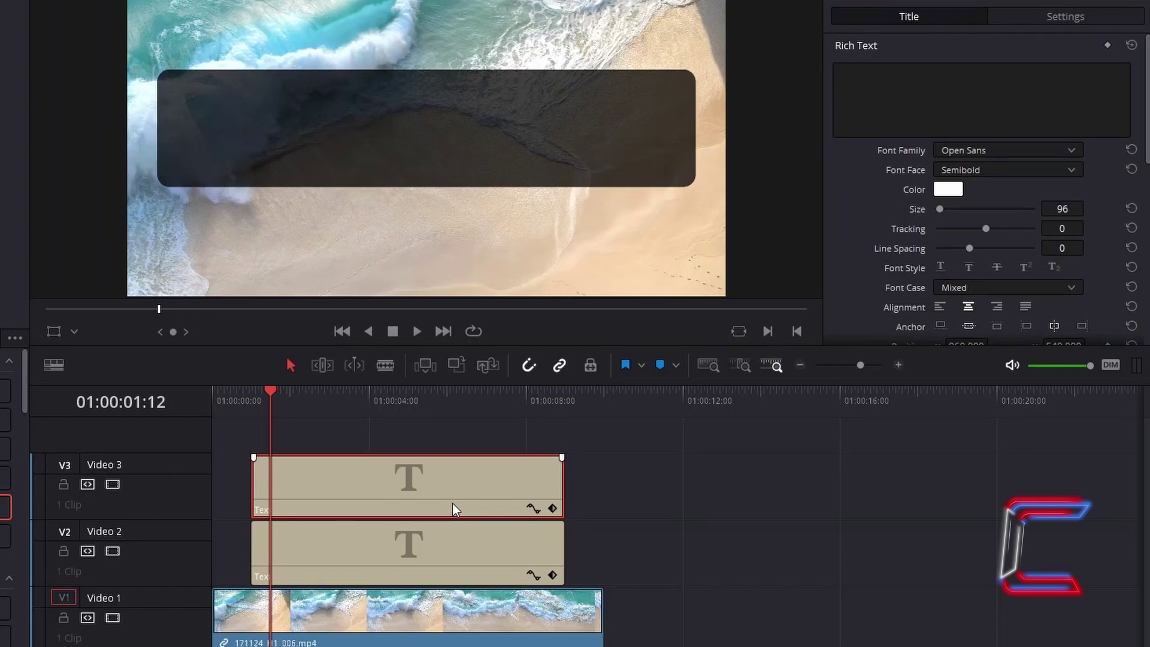
pyautogui.moveTo(254, 478); pyautogui.dragTo(271, 477)
pyautogui.moveTo(564, 483); pyautogui.dragTo(543, 481)
# Set the Video 3 text clip's background opacity to 0 and its outline width to 25
pyautogui.click(380, 451)
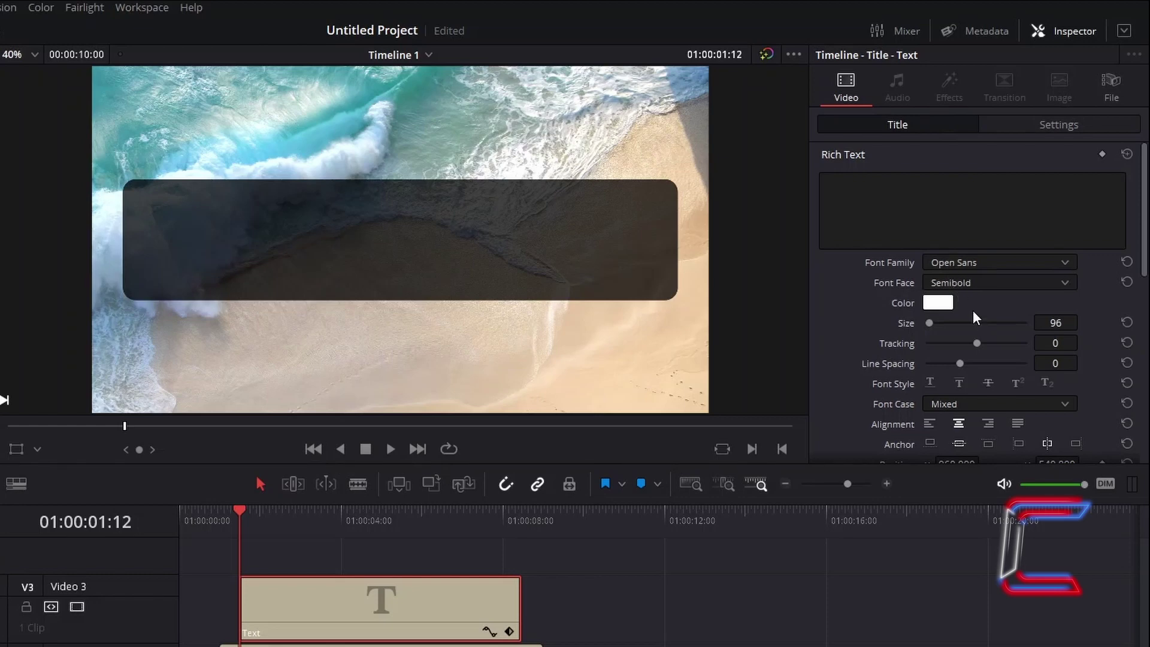
pyautogui.scroll(-10, 974, 311)
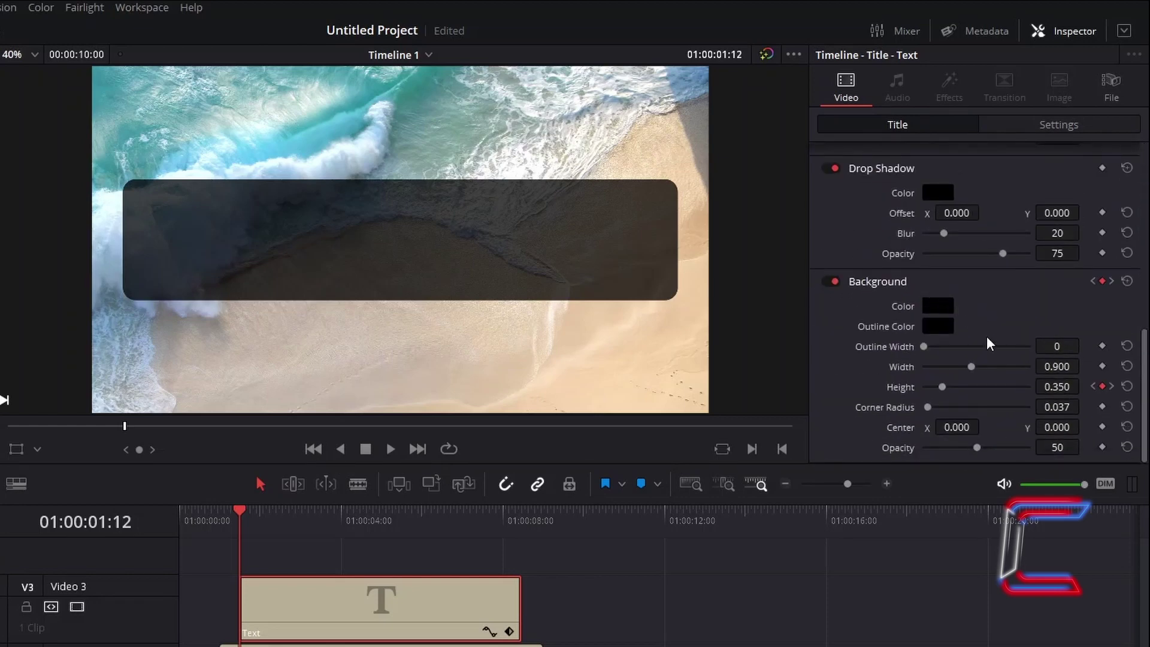
pyautogui.moveTo(977, 448); pyautogui.dragTo(893, 451)
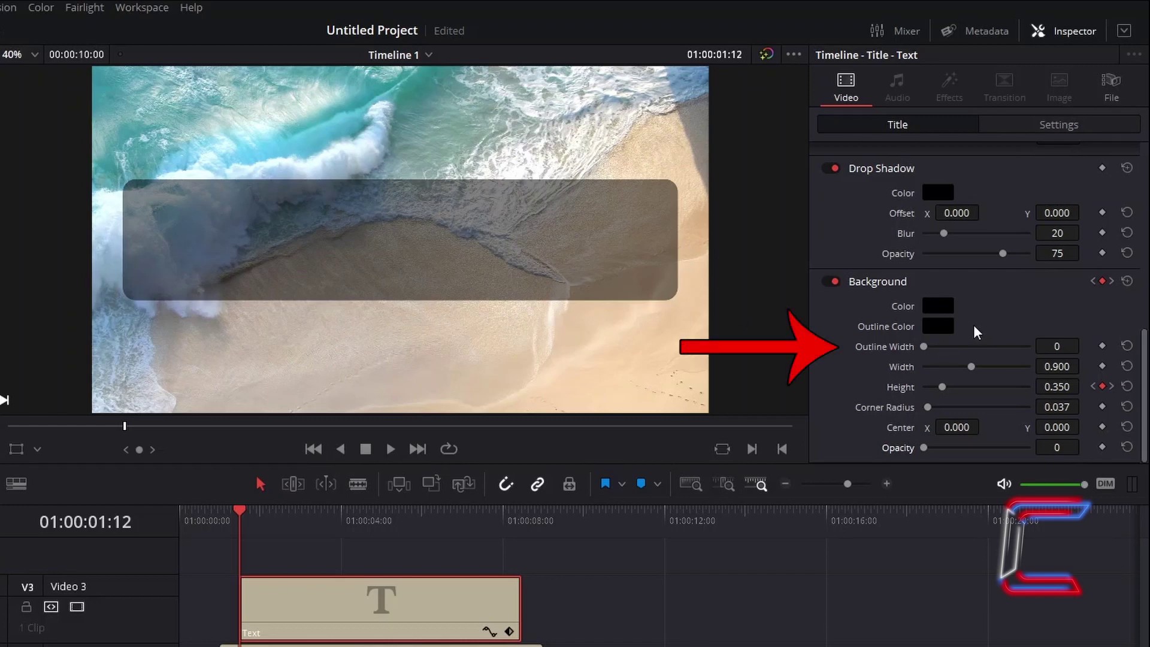
pyautogui.click(1061, 347)
pyautogui.write('25')
pyautogui.press('Return')
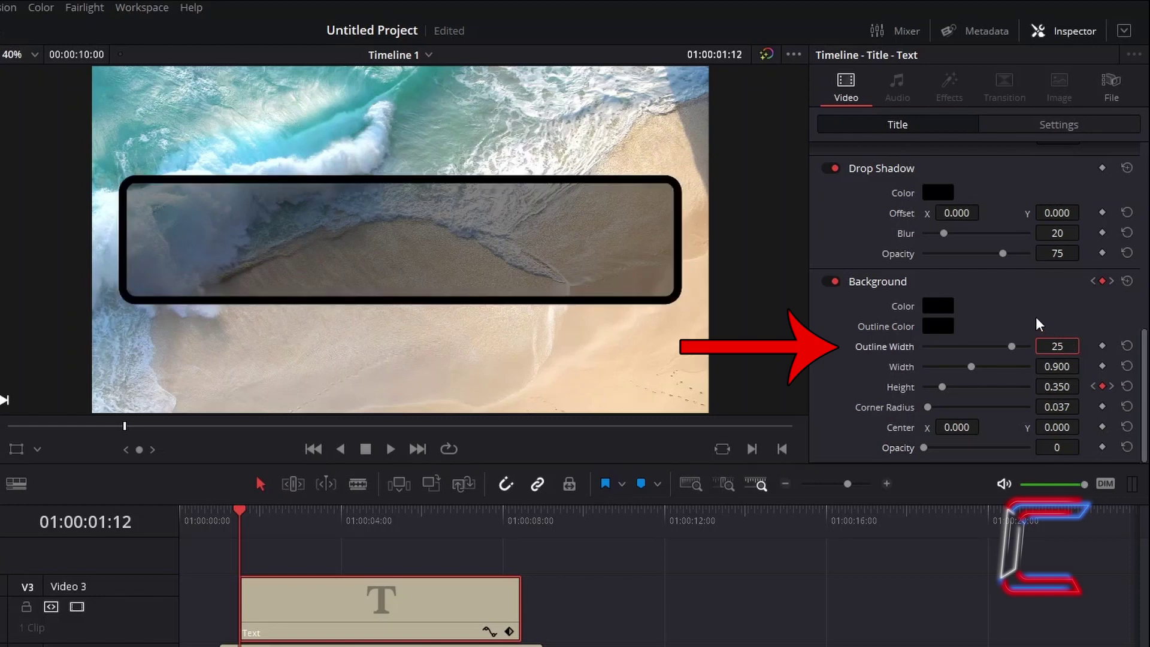
pyautogui.moveTo(928, 409); pyautogui.dragTo(921, 408)
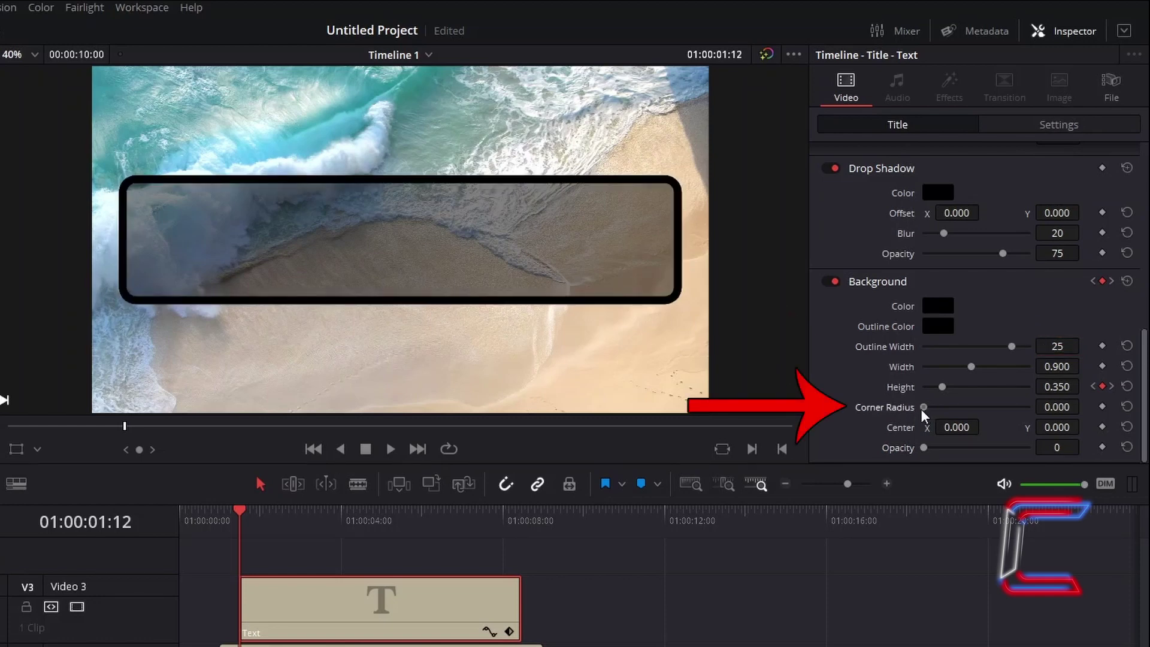
pyautogui.hotkey('ctrl', 'z')
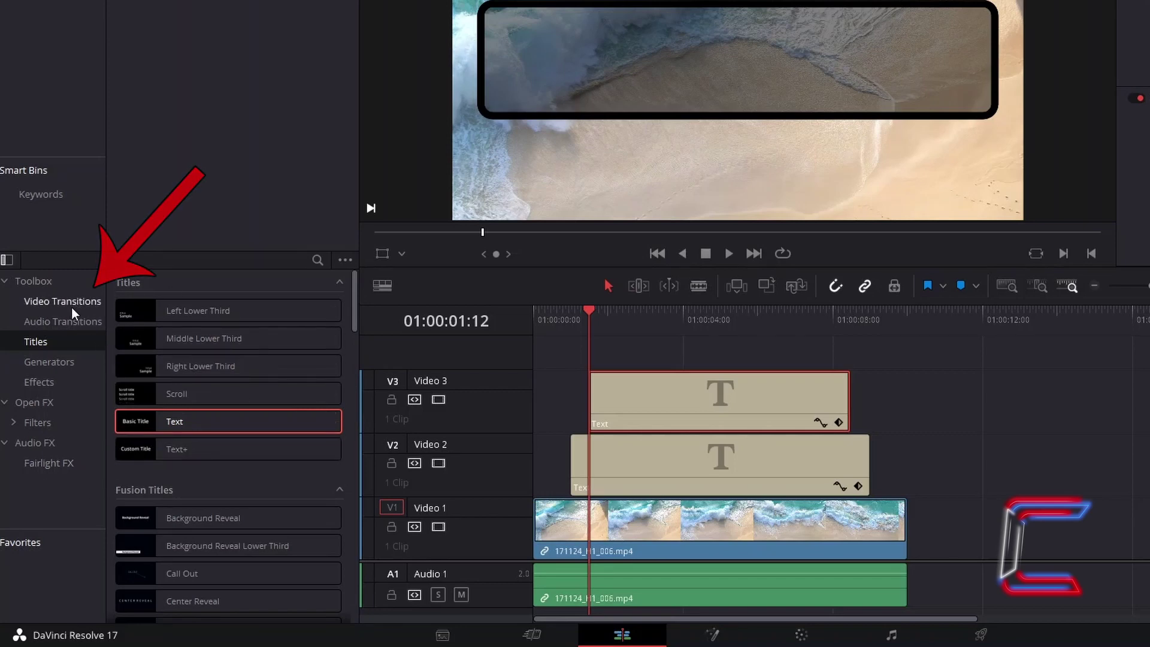
# Find the Center Wipe video transition and apply it to the start and end of the Video 3 text clip
pyautogui.click(71, 301)
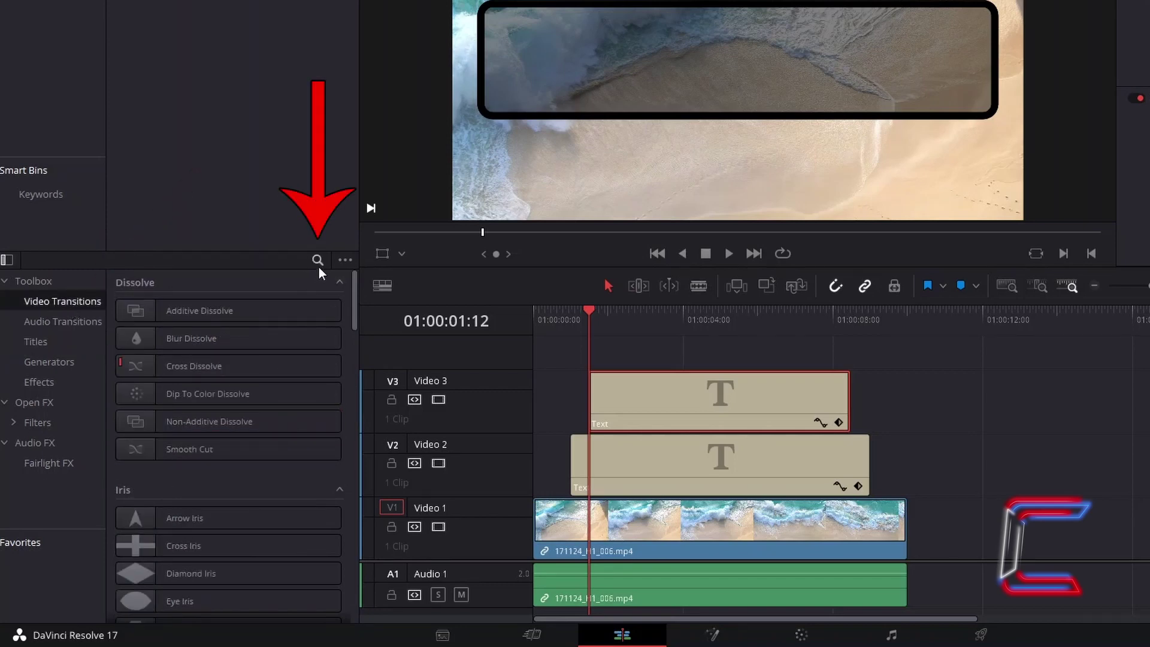
pyautogui.click(319, 266)
pyautogui.write('center wipe')
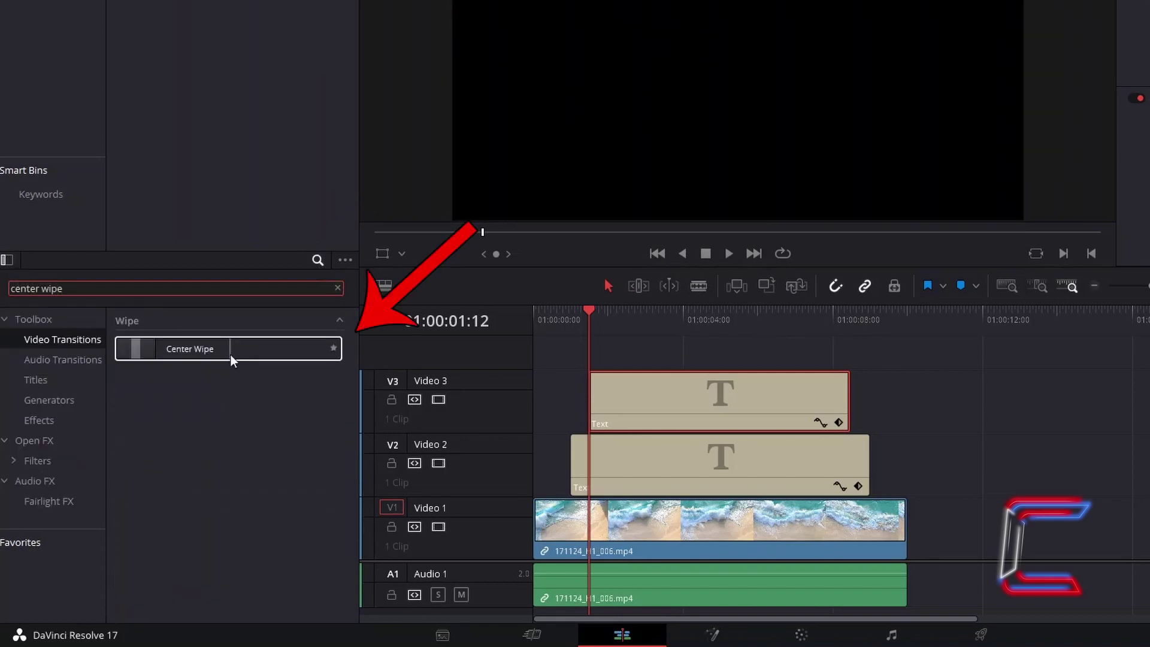
pyautogui.moveTo(233, 359)
pyautogui.mouseDown()
pyautogui.moveTo(421, 429)
pyautogui.moveTo(606, 399)
pyautogui.mouseUp()
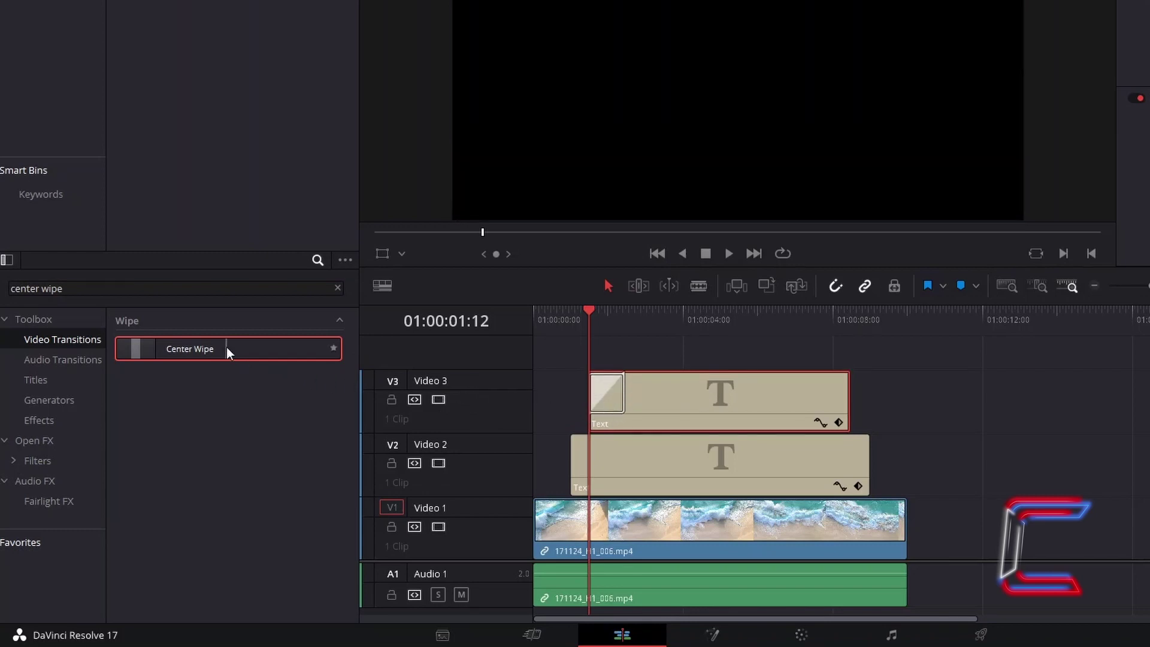
pyautogui.moveTo(227, 348); pyautogui.dragTo(835, 390)
# Give both Center Wipe transitions a duration of 2.0 seconds and an angle of 45, and play back the animation
pyautogui.click(623, 385)
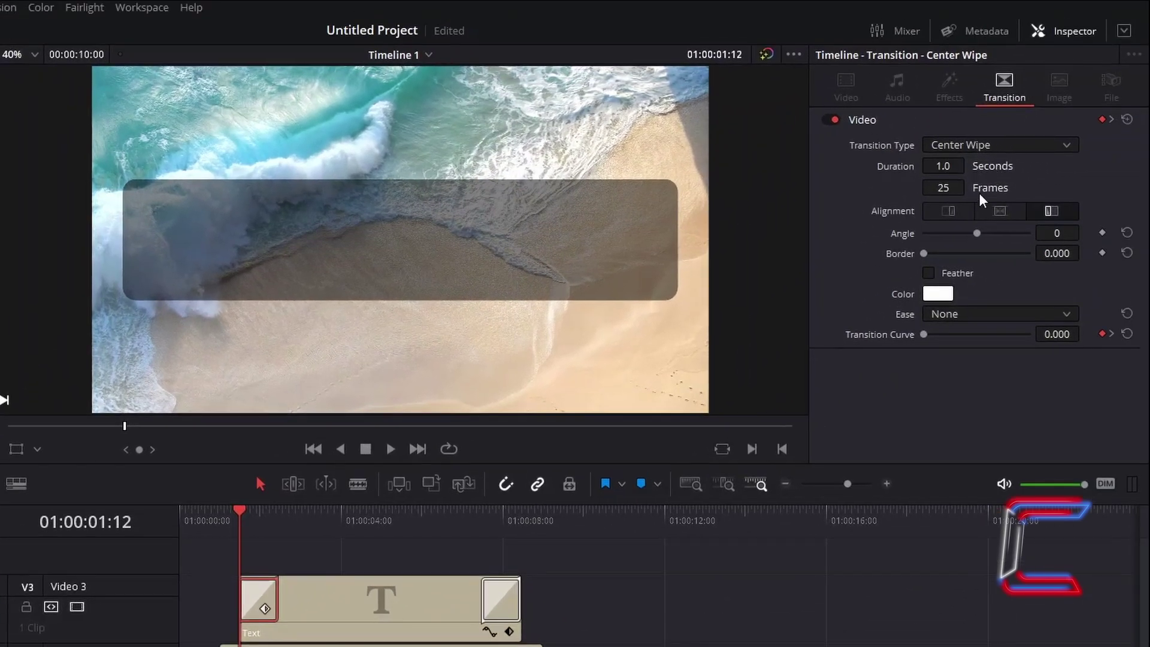
pyautogui.doubleClick(957, 167)
pyautogui.write('2')
pyautogui.press('Return')
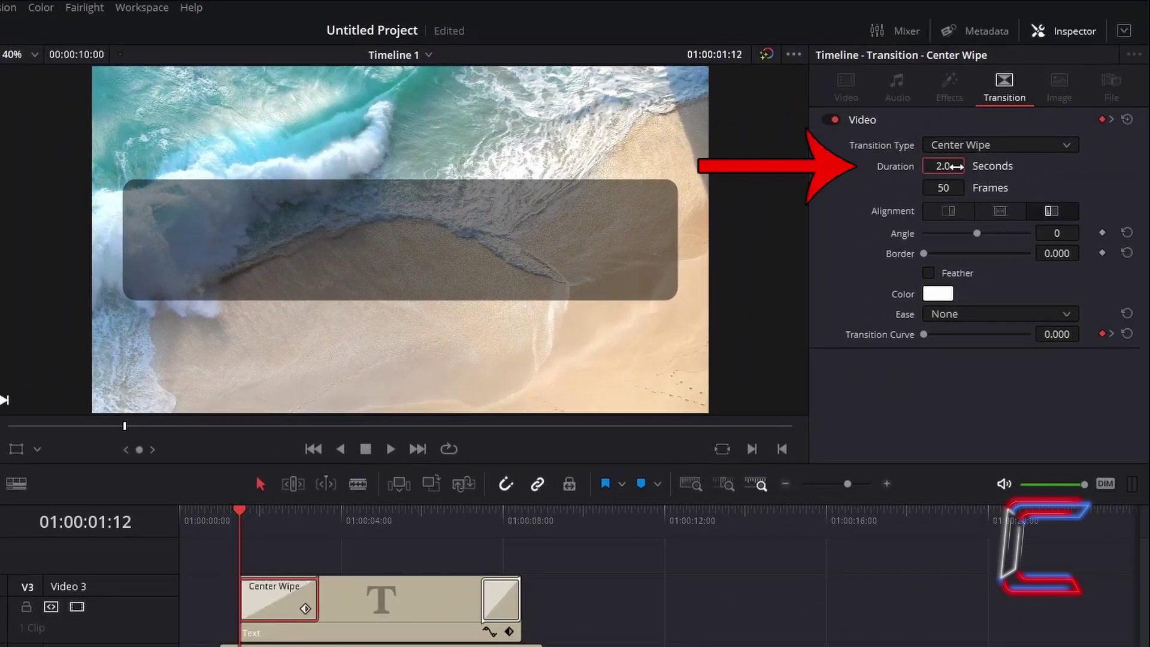
pyautogui.doubleClick(1070, 233)
pyautogui.write('4')
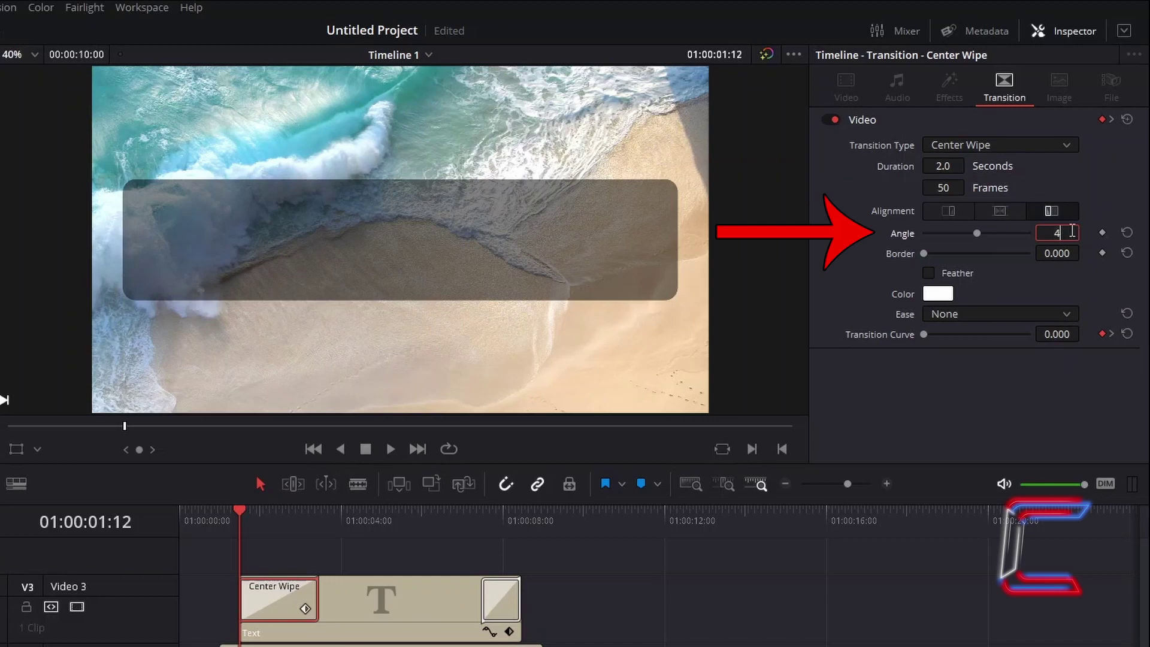
pyautogui.write('5')
pyautogui.press('Return')
pyautogui.click(264, 517)
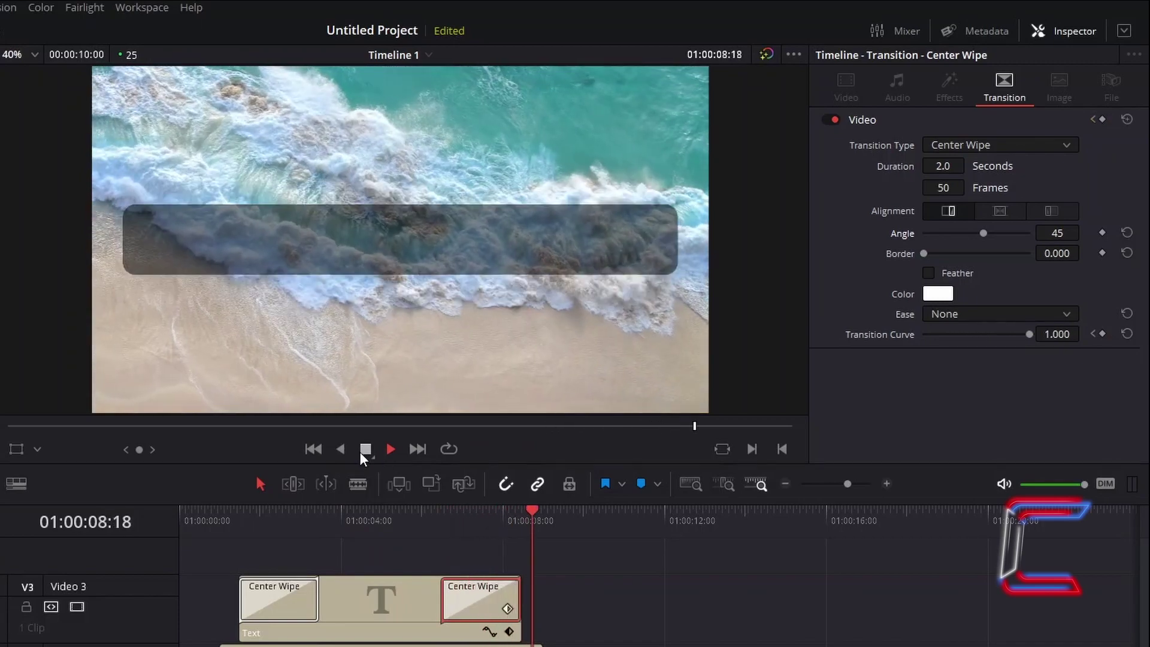
pyautogui.click(365, 449)
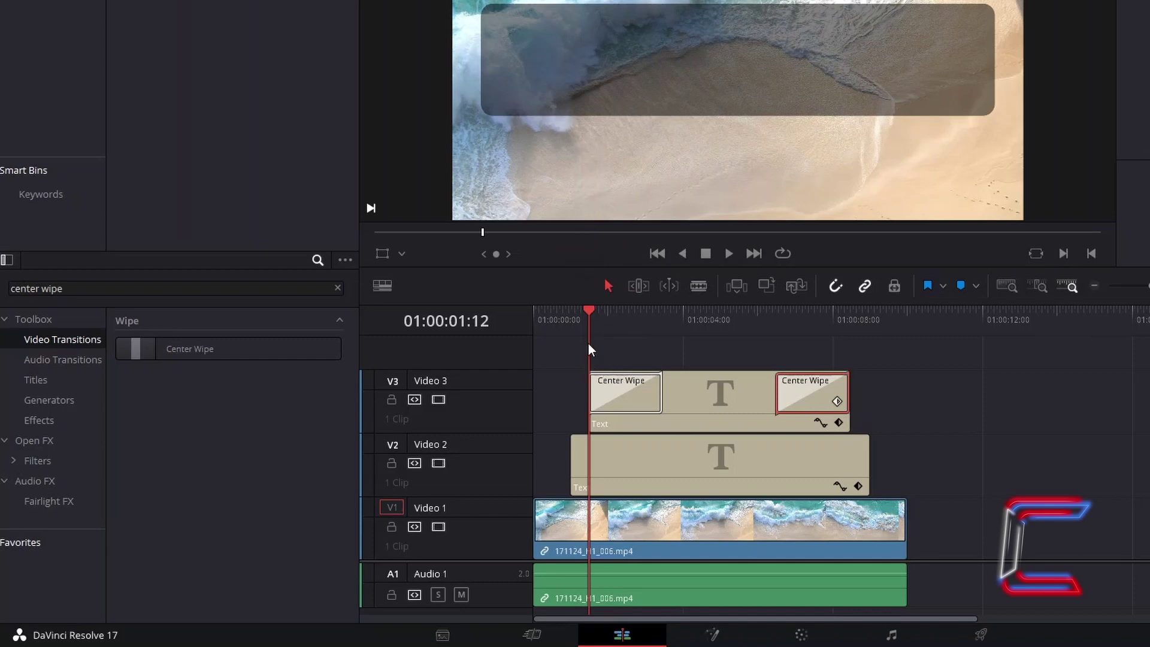
# Add a Text+ title on Video 4 at 01:00:01:12 and extend it to end with the Video 3 text clip
pyautogui.click(338, 288)
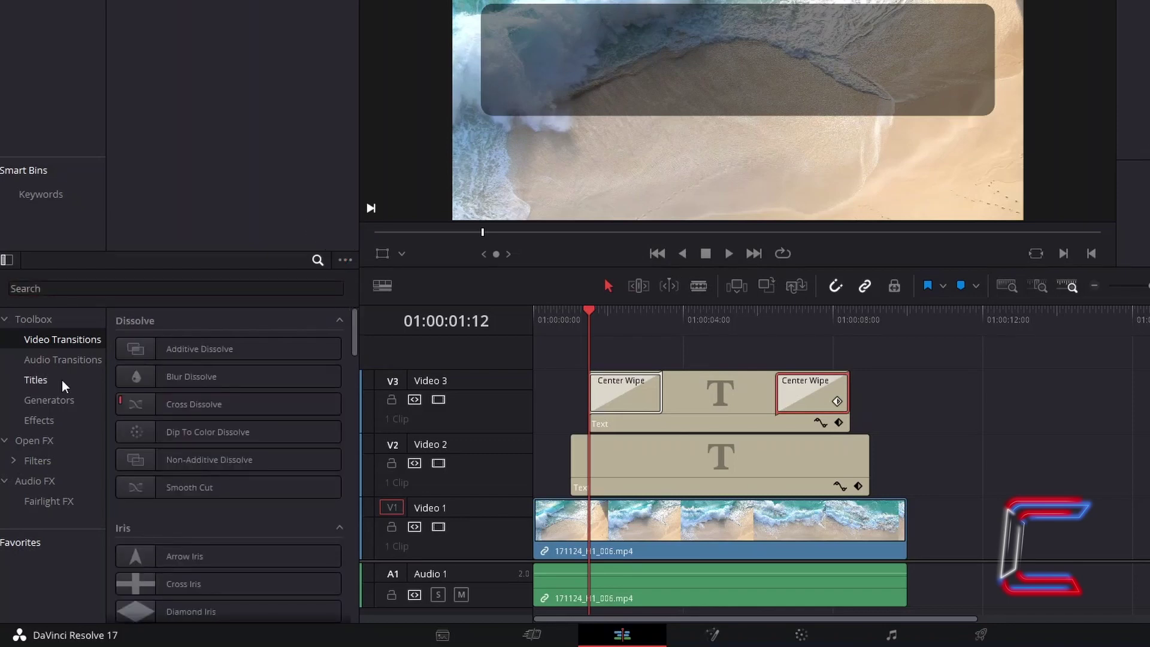
pyautogui.click(36, 380)
pyautogui.click(283, 480)
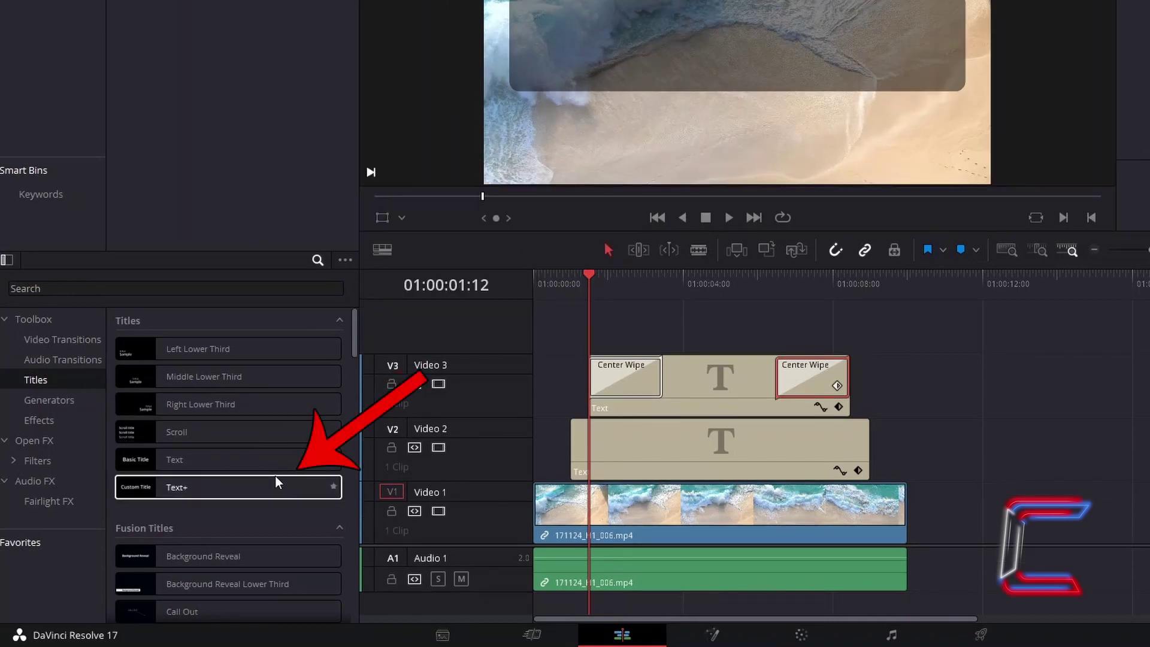
pyautogui.moveTo(267, 479); pyautogui.dragTo(599, 323)
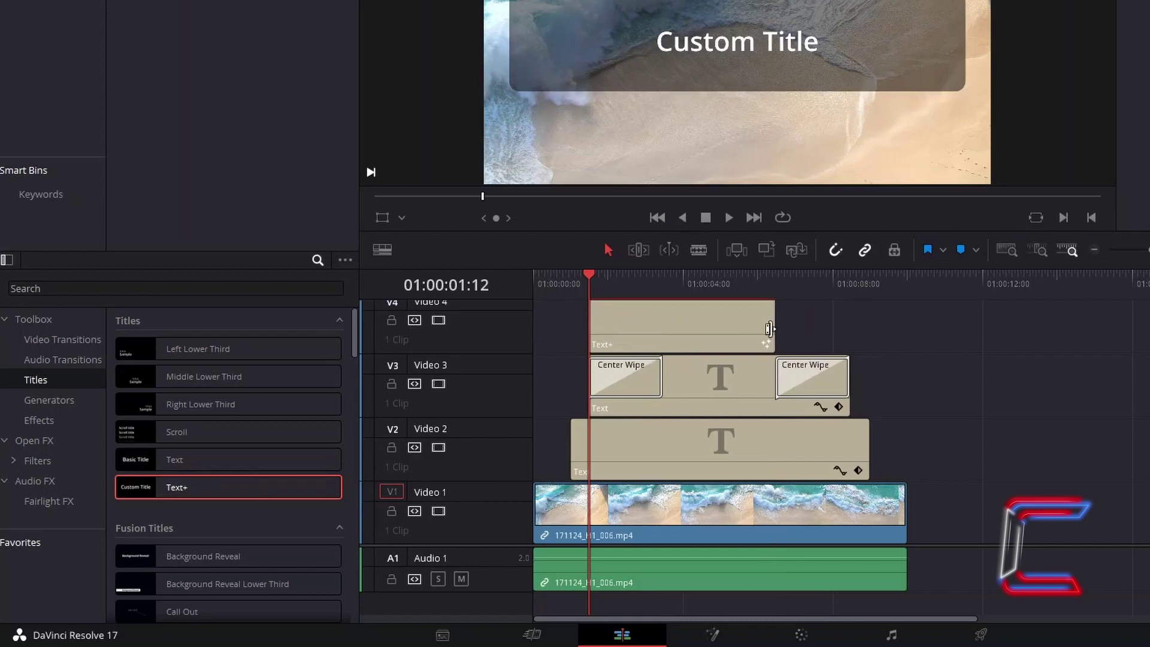
pyautogui.moveTo(775, 326); pyautogui.dragTo(850, 330)
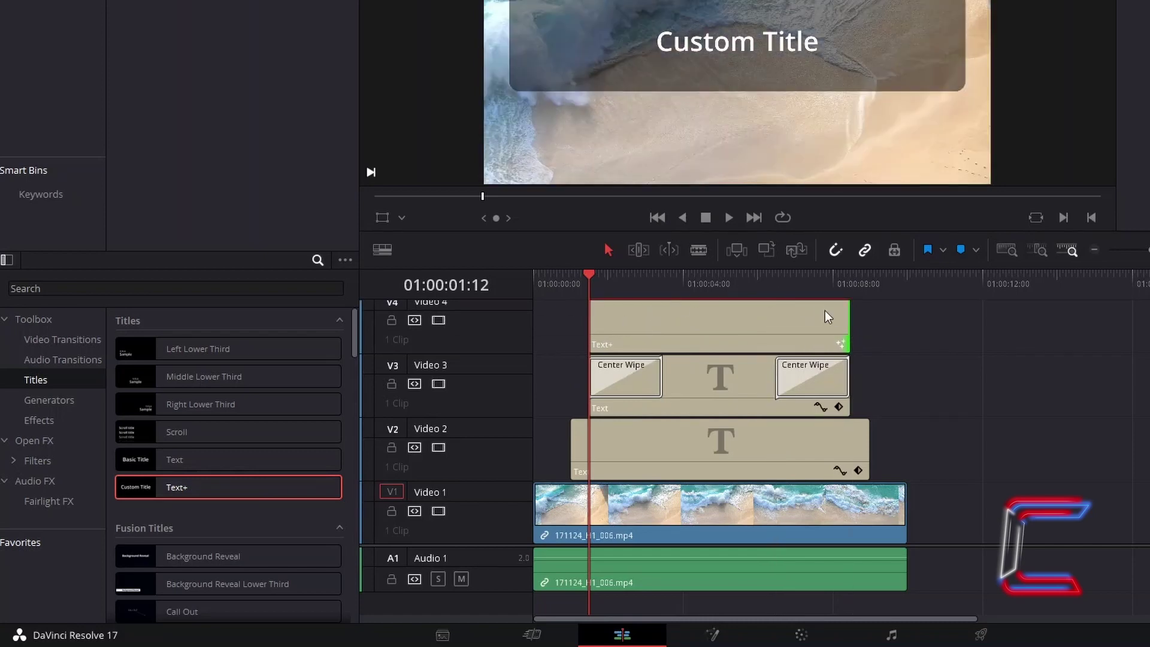
# Replace the Video 4 Text+ title's text with CONTI in the Gill Sans MT Condensed Regular font
pyautogui.click(787, 301)
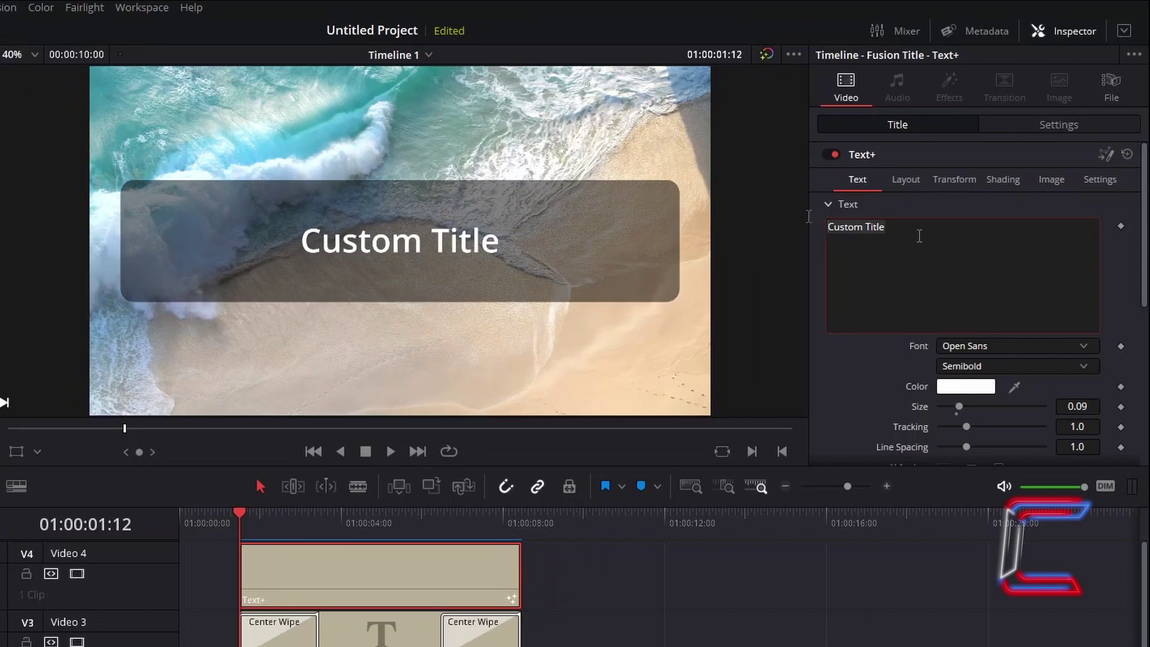
pyautogui.moveTo(919, 237); pyautogui.dragTo(805, 218)
pyautogui.write('CONTI')
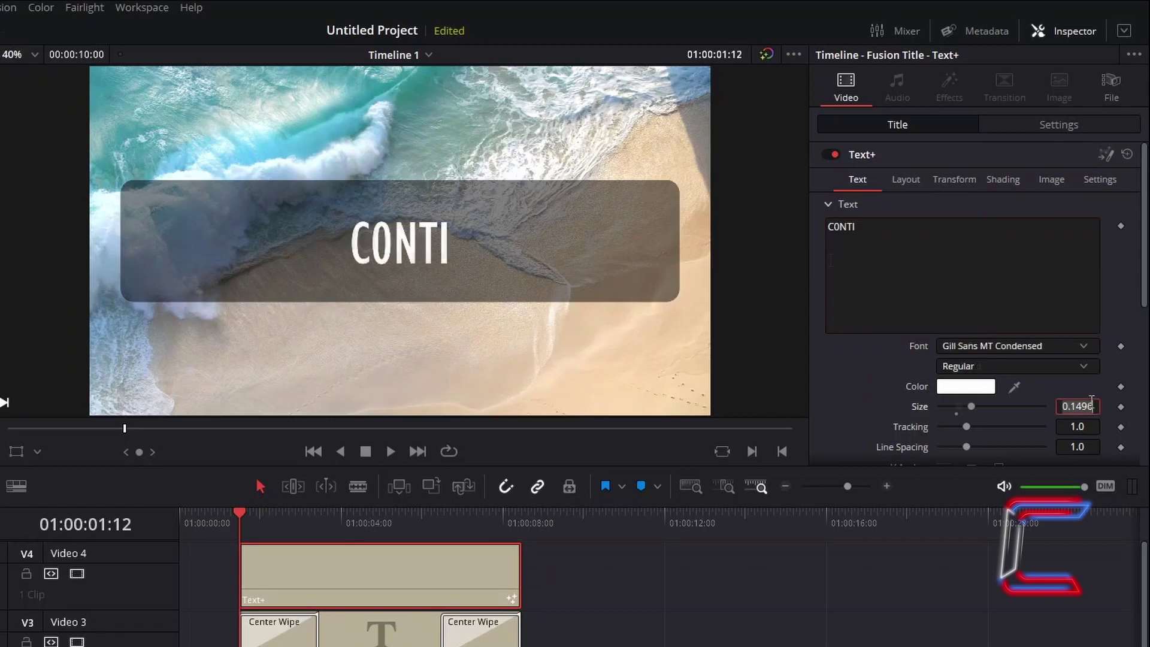
# Set the CONTI title's text size to 0.2 and its tracking to 1.1
pyautogui.press('BackSpace')
pyautogui.write('0.2')
pyautogui.press('Tab')
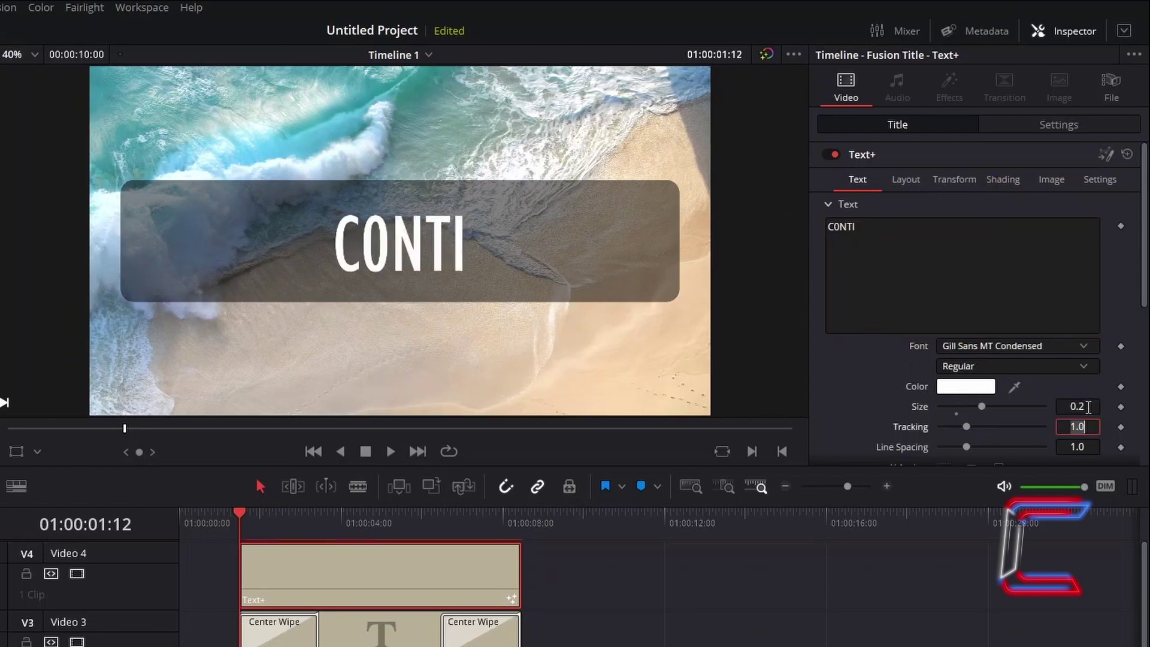
pyautogui.click(1089, 427)
pyautogui.press('BackSpace')
pyautogui.write('1')
pyautogui.press('Tab')
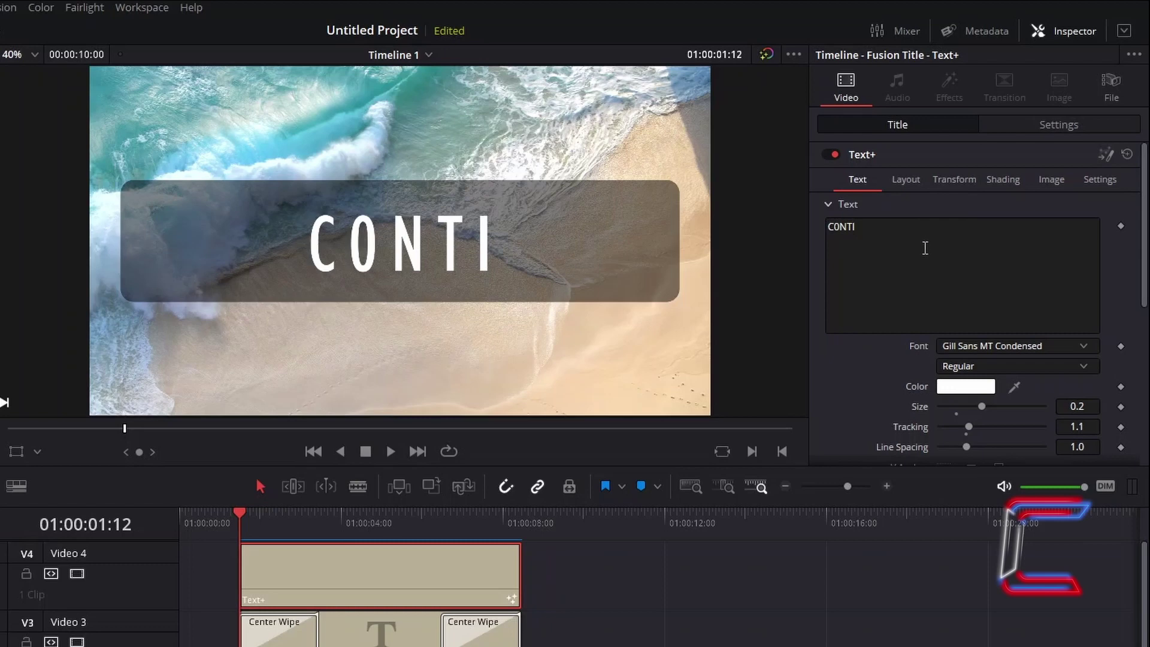
# Keyframe the Text+ title's Crop Right from 1920 at 01:00:01:12 to 0 at 01:00:03:12, with crop softness at 100
pyautogui.click(1023, 130)
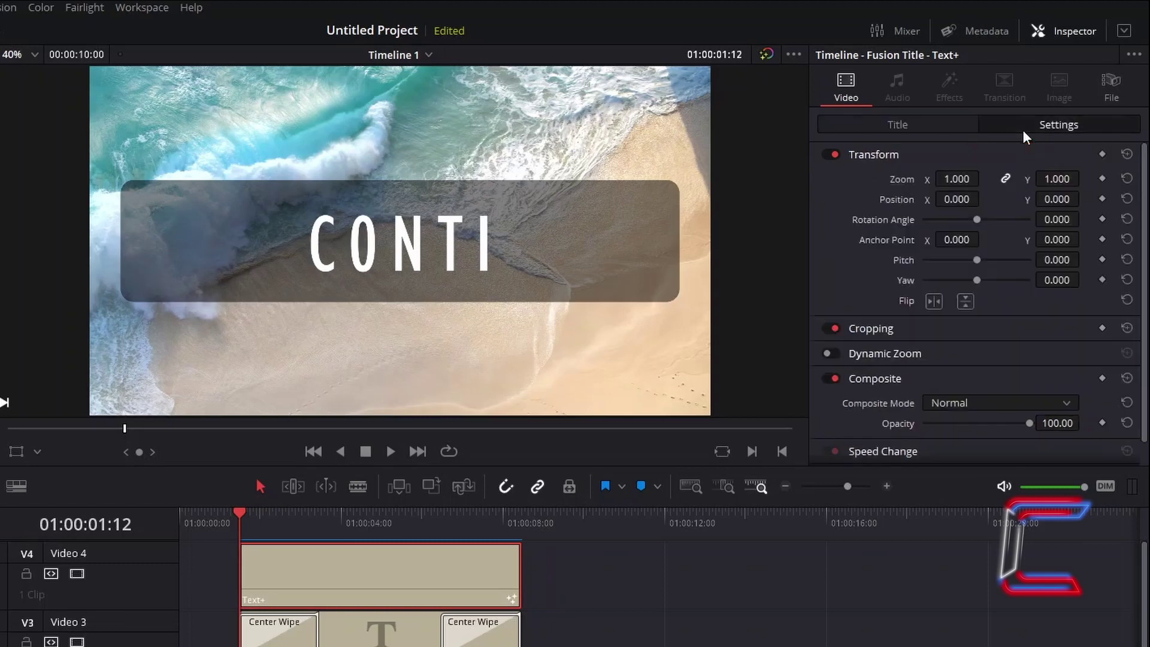
pyautogui.click(916, 329)
pyautogui.scroll(-3, 916, 329)
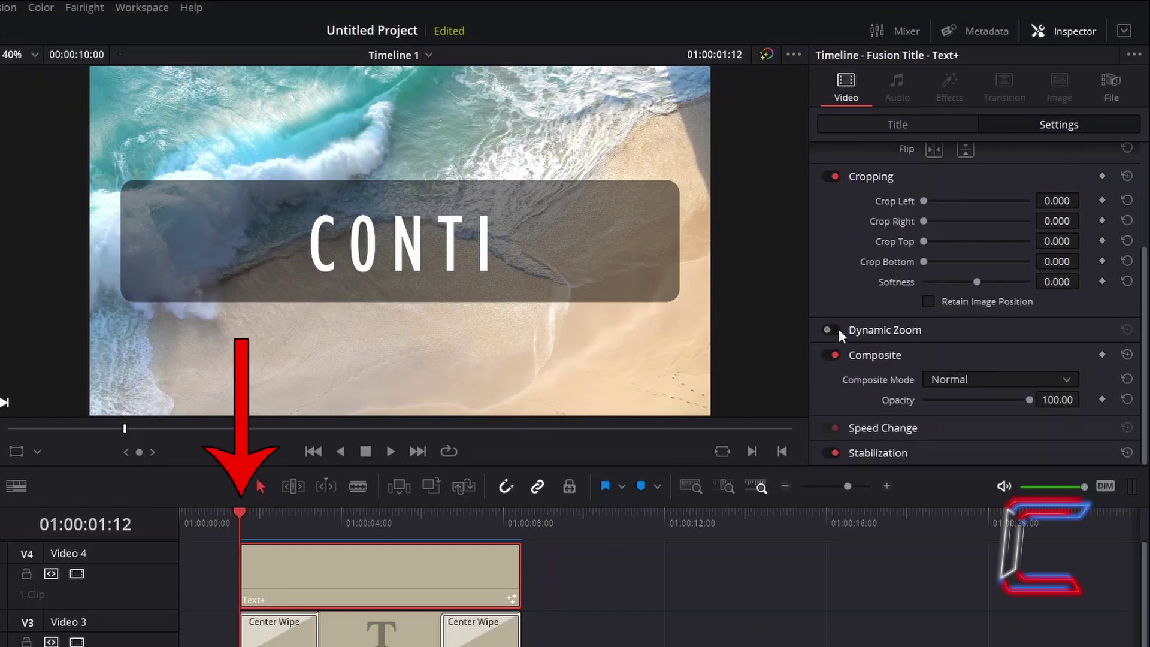
pyautogui.moveTo(926, 224); pyautogui.dragTo(1050, 217)
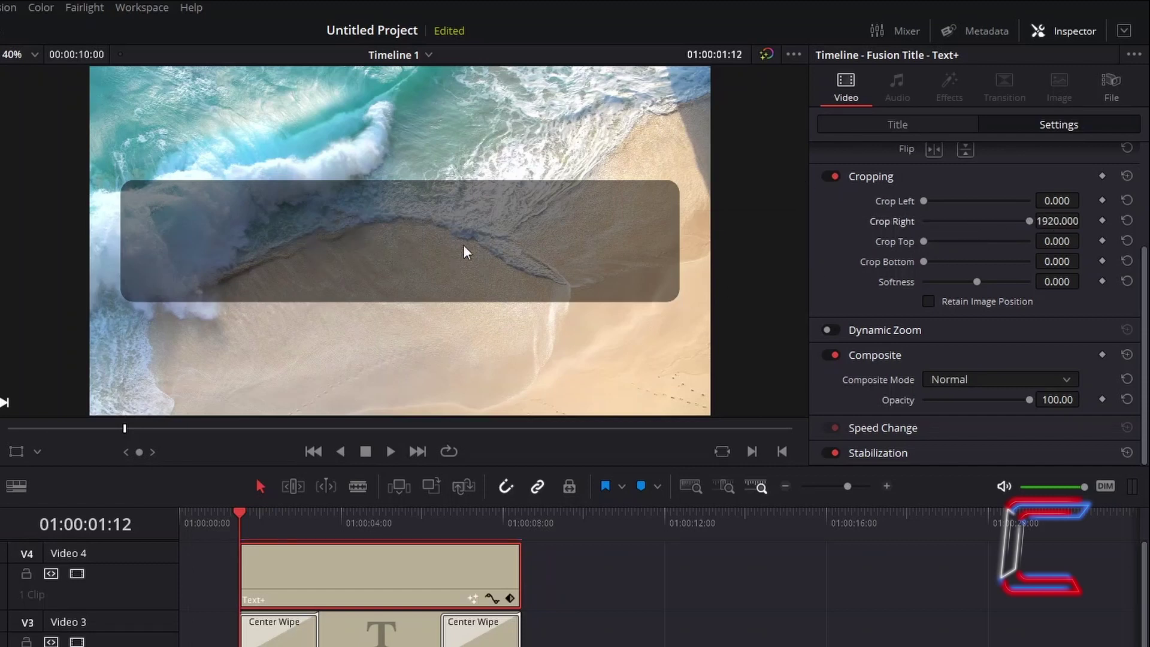
pyautogui.click(1103, 221)
pyautogui.moveTo(977, 281); pyautogui.dragTo(1024, 282)
pyautogui.moveTo(287, 516); pyautogui.dragTo(320, 518)
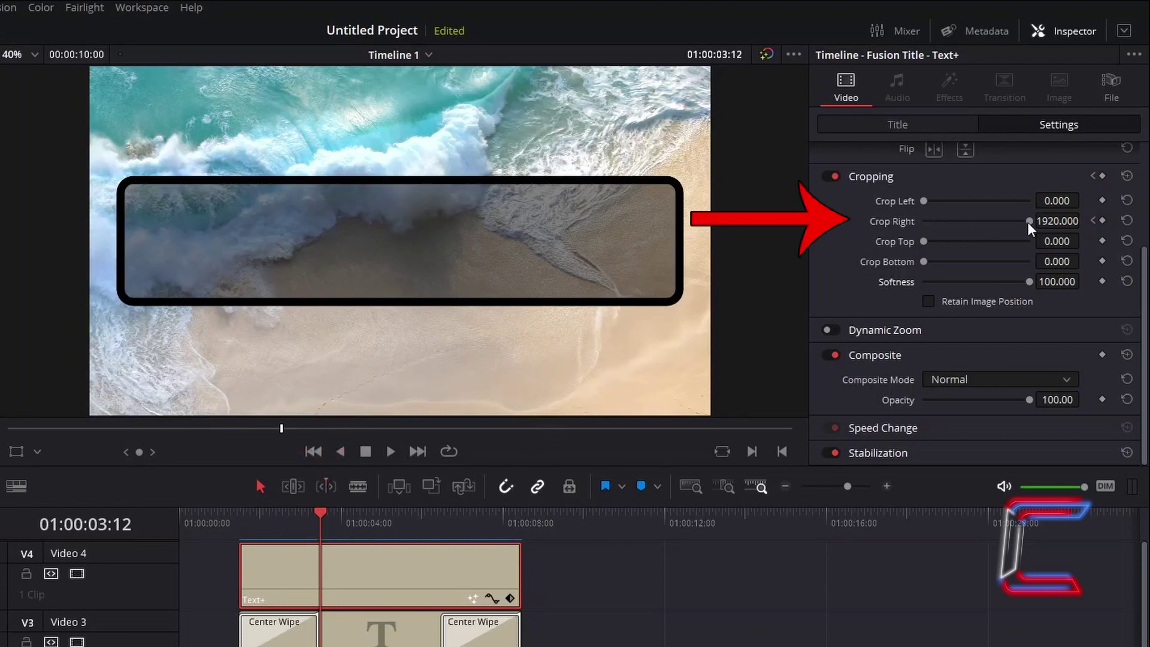
pyautogui.moveTo(1028, 222); pyautogui.dragTo(914, 226)
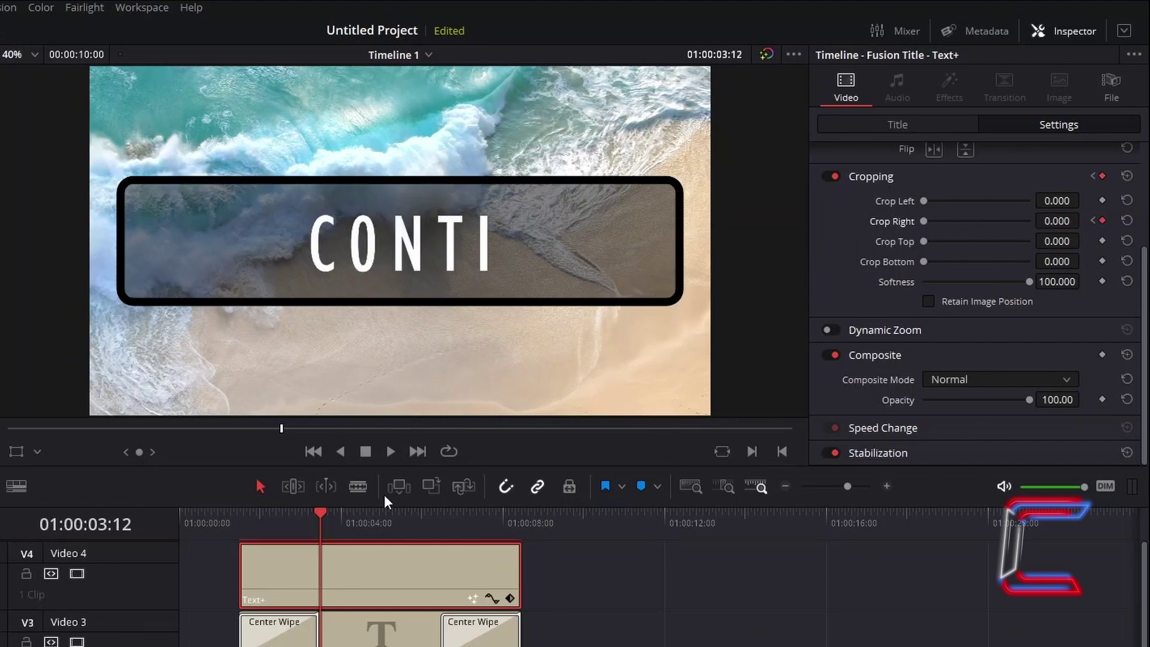
# Keyframe the Text+ title's Crop Left from 0 at 01:00:06:12 to 1920 at 01:00:08:12
pyautogui.moveTo(322, 515); pyautogui.dragTo(433, 524)
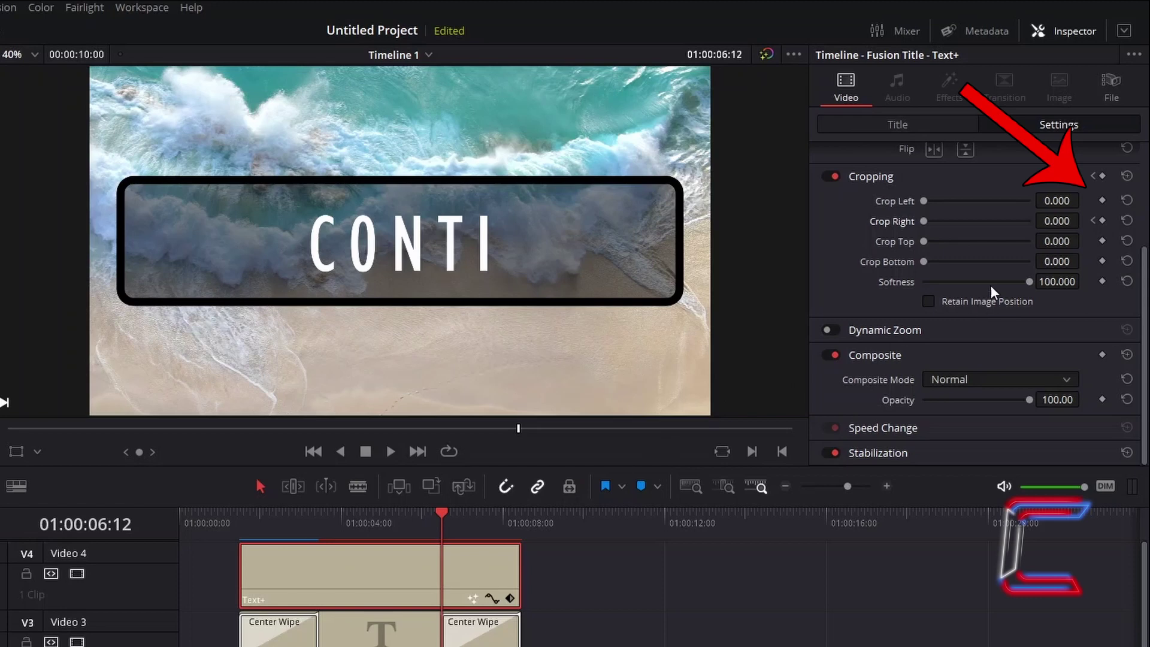
pyautogui.click(1103, 201)
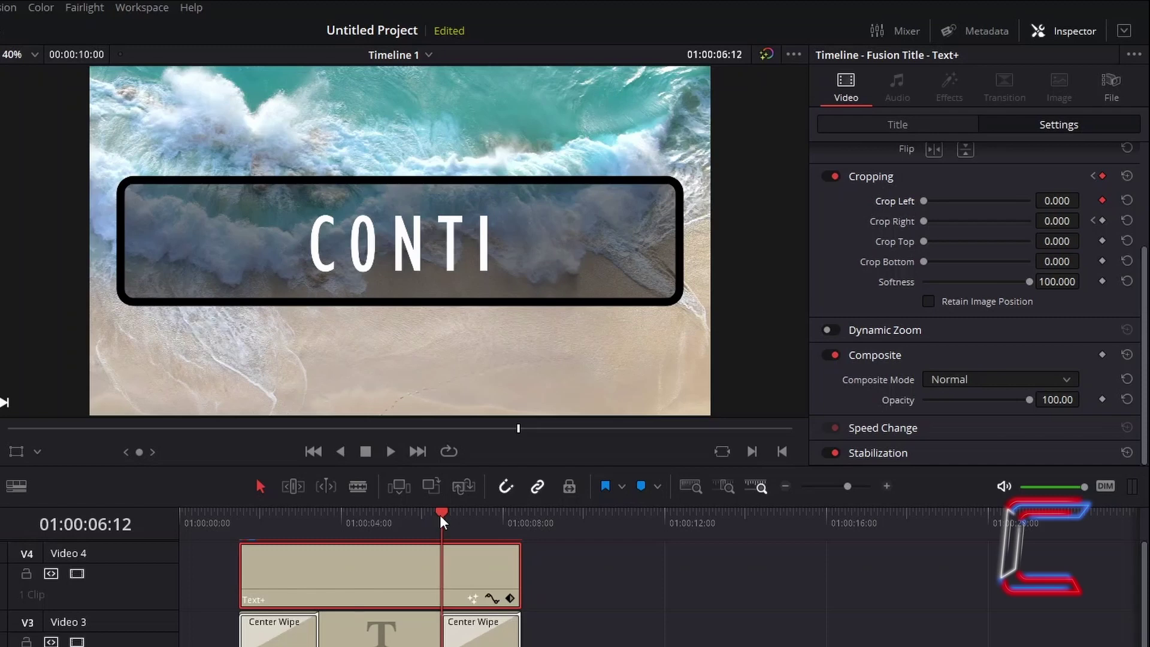
pyautogui.moveTo(440, 515); pyautogui.dragTo(520, 508)
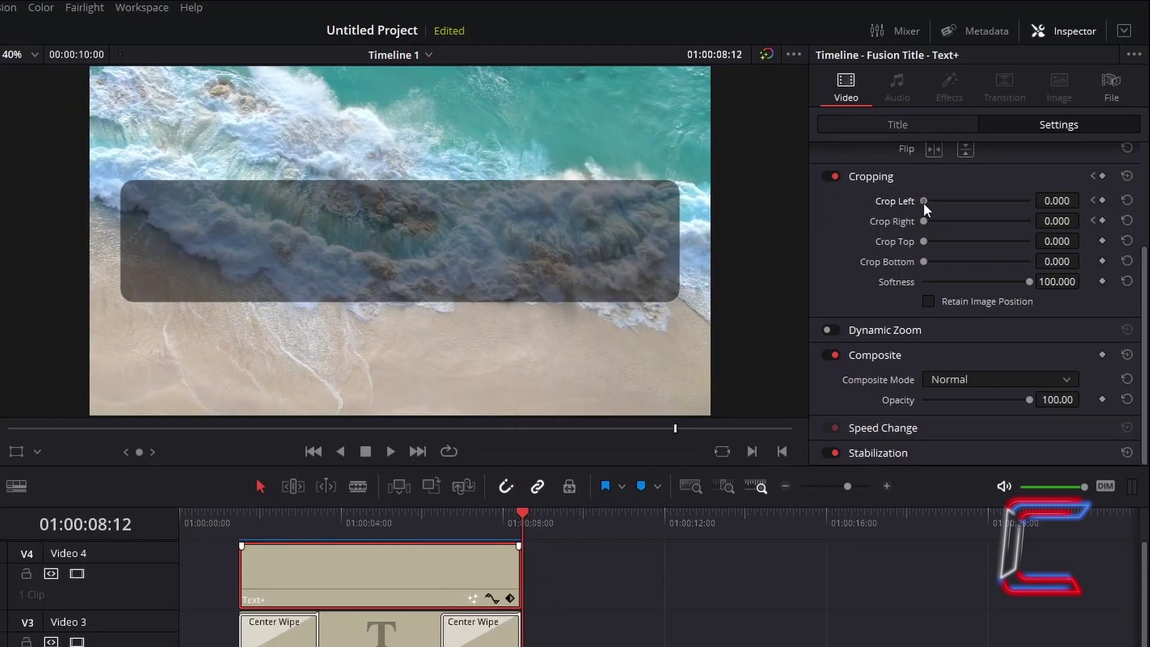
pyautogui.moveTo(922, 202); pyautogui.dragTo(1049, 188)
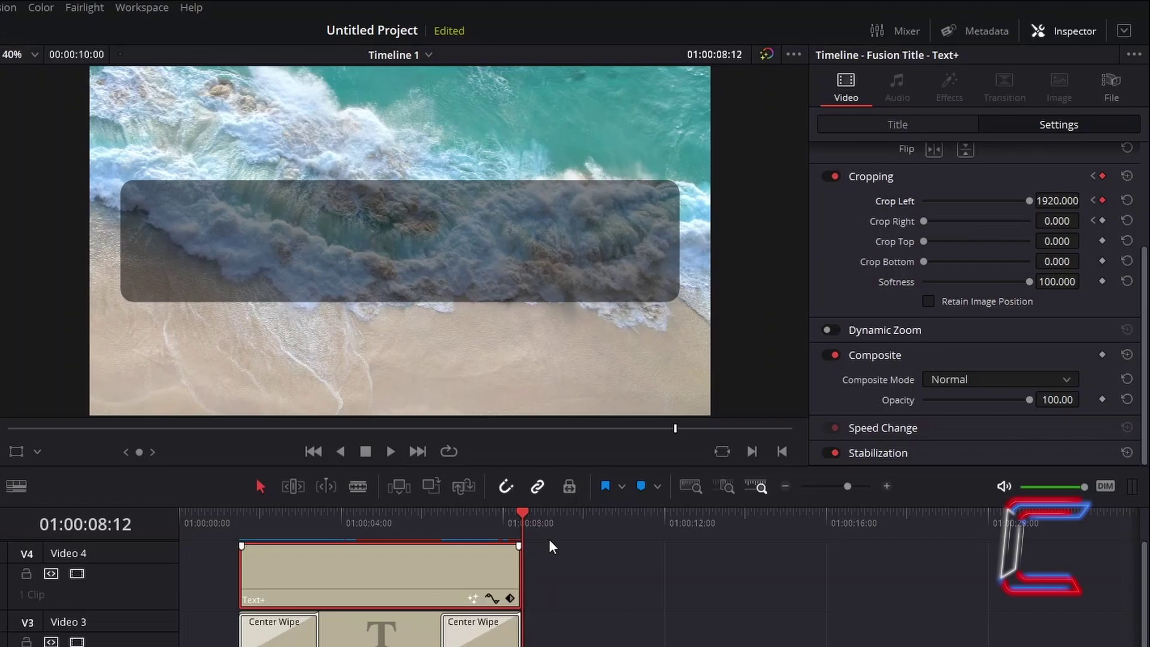